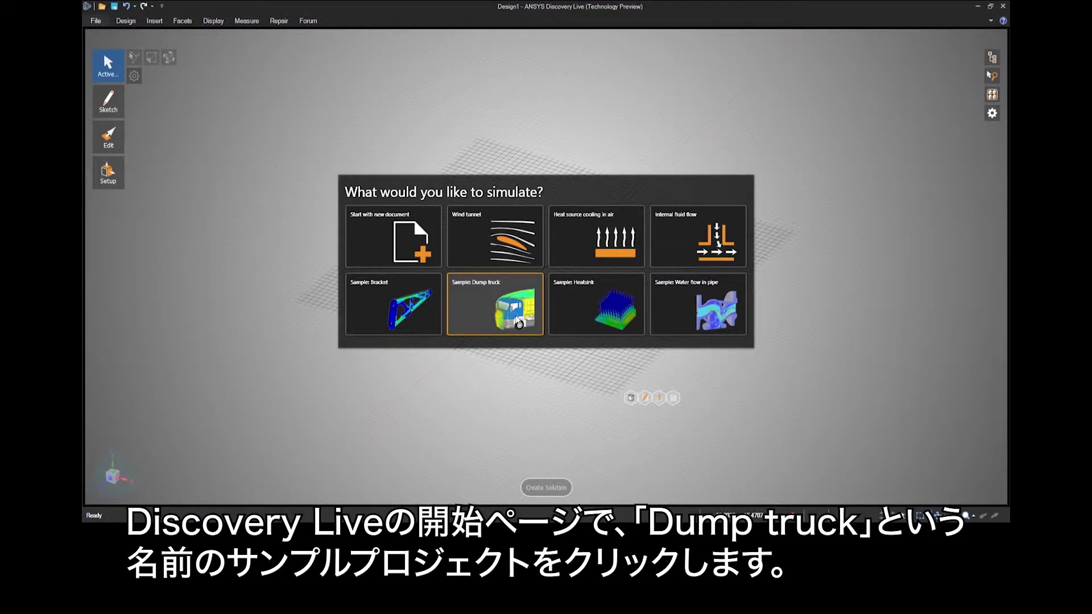
- Open the Dump truck sample project and delete its existing External Flow solution
left_click(516, 320)
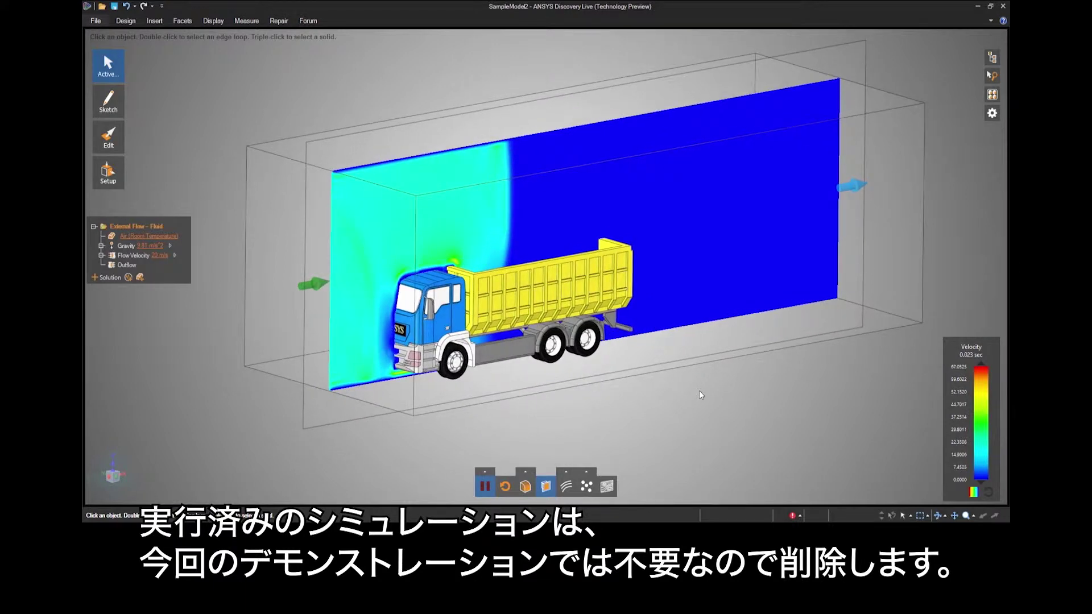
right_click(131, 226)
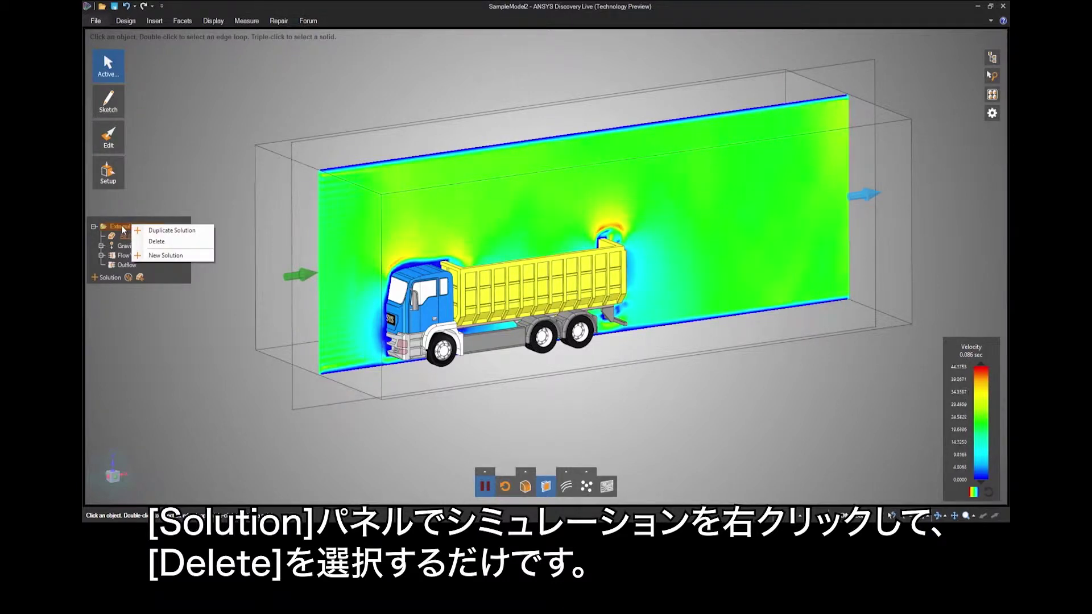
left_click(157, 242)
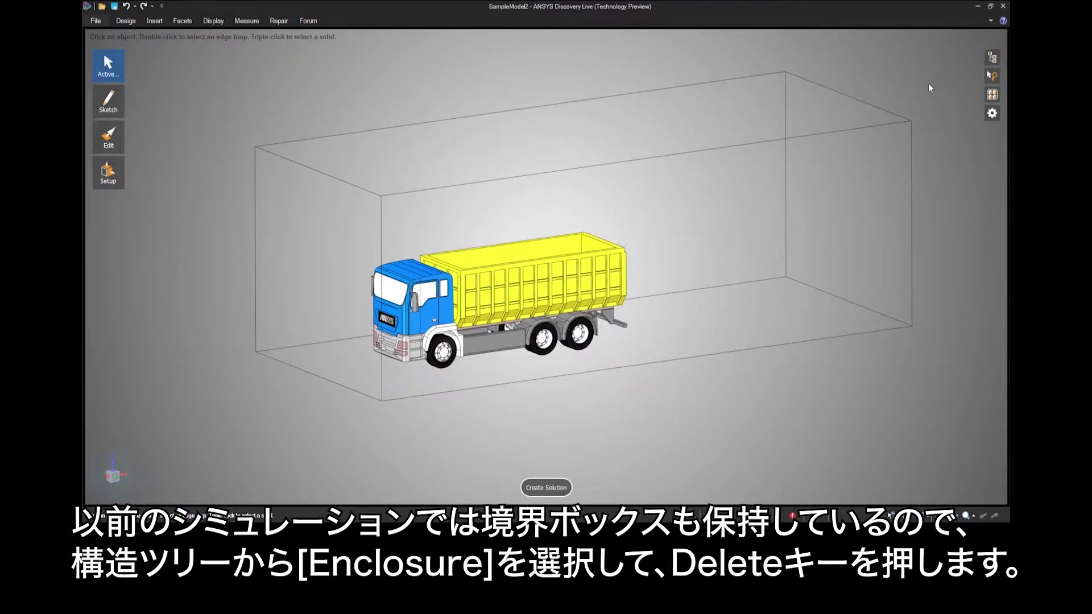
- Delete the Enclosure component from the model structure, keeping the truck
left_click(991, 58)
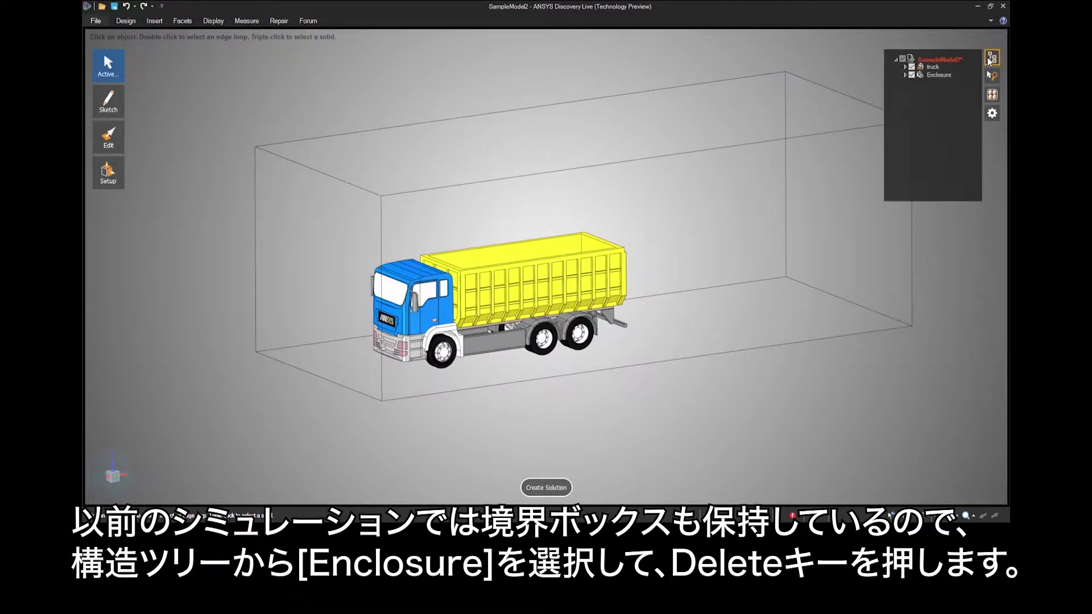
right_click(947, 78)
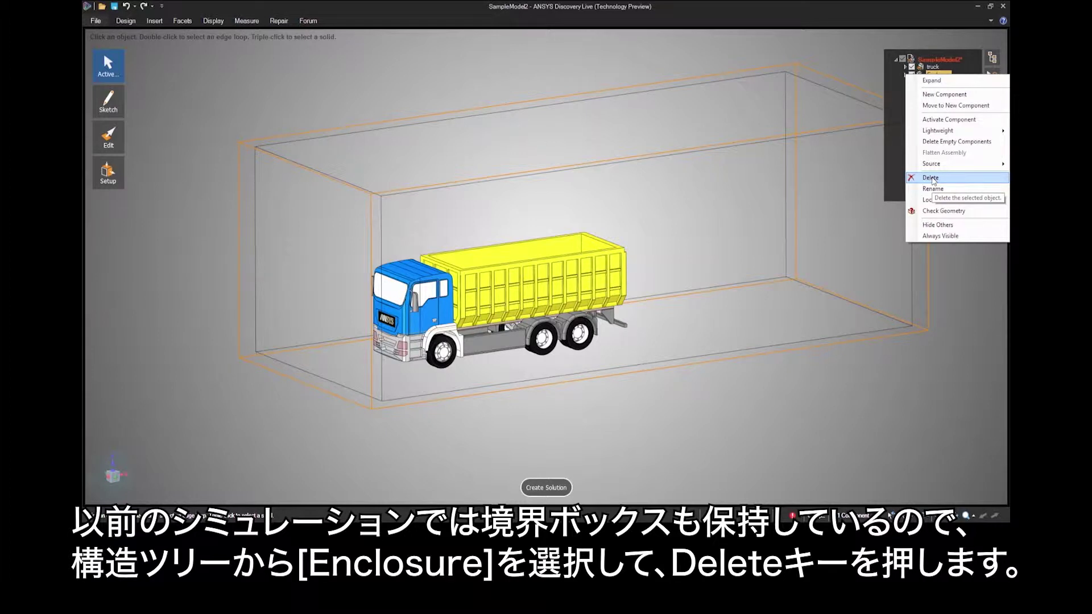
left_click(931, 178)
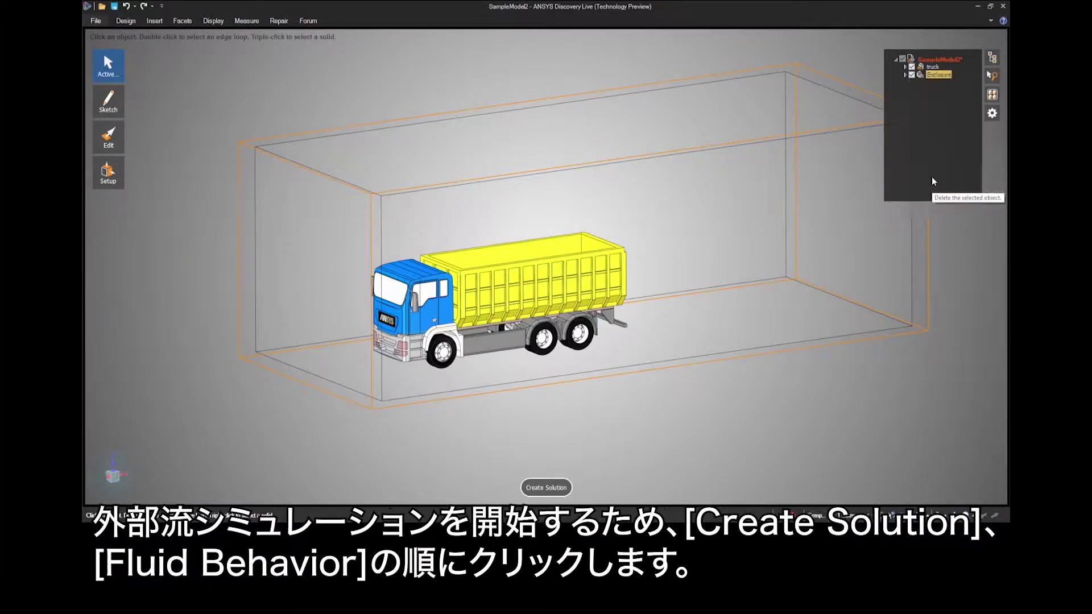
- Create an external-flow fluid solution in room-temperature air, with the inlet facing the truck's front and the enclosure's bottom face as ground plane
left_click(552, 486)
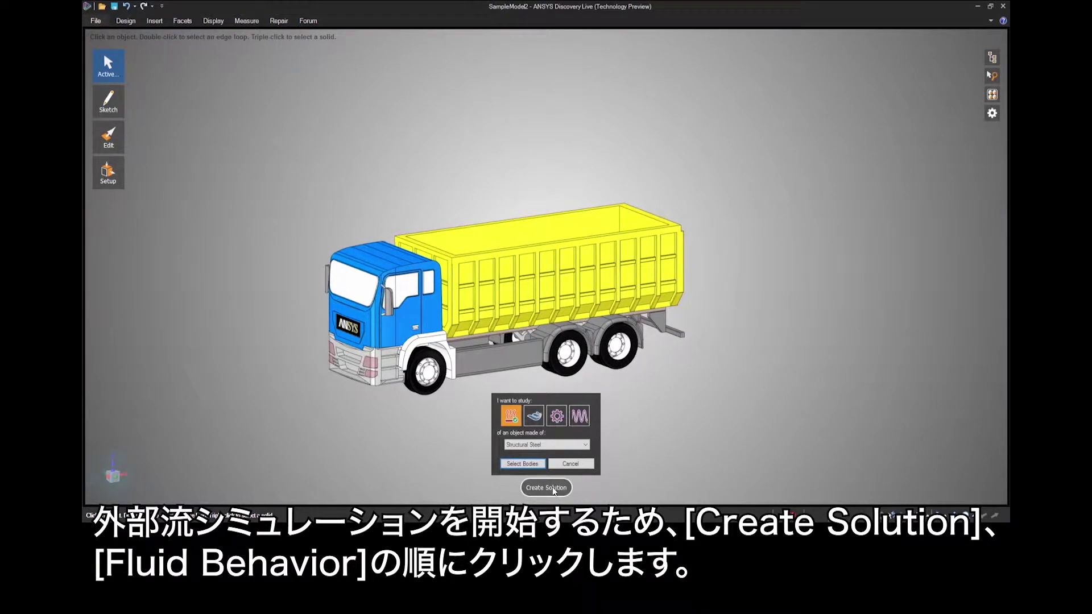
left_click(534, 418)
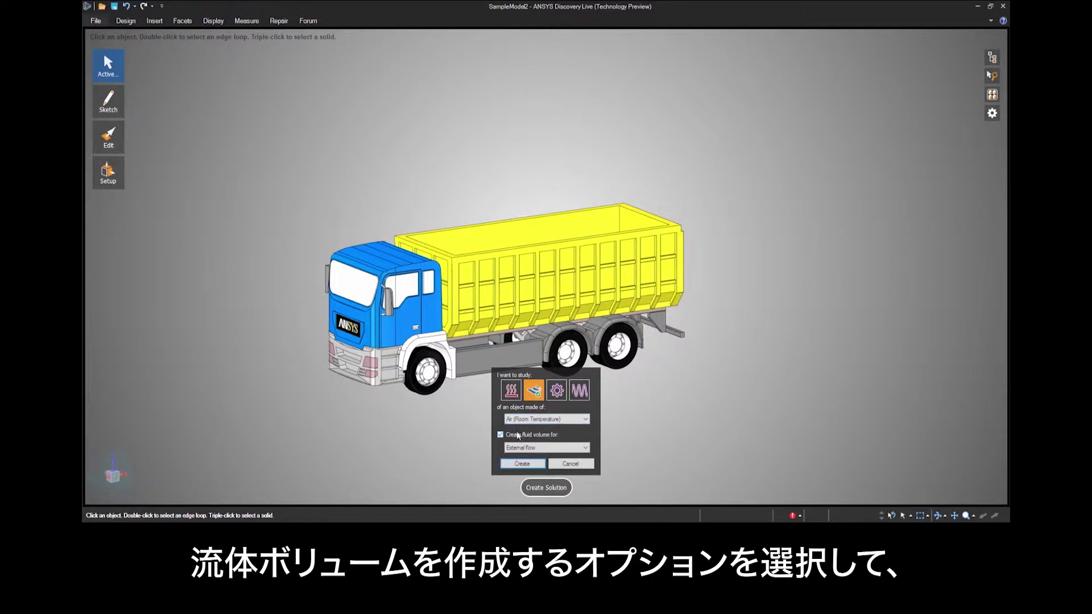
left_click(537, 463)
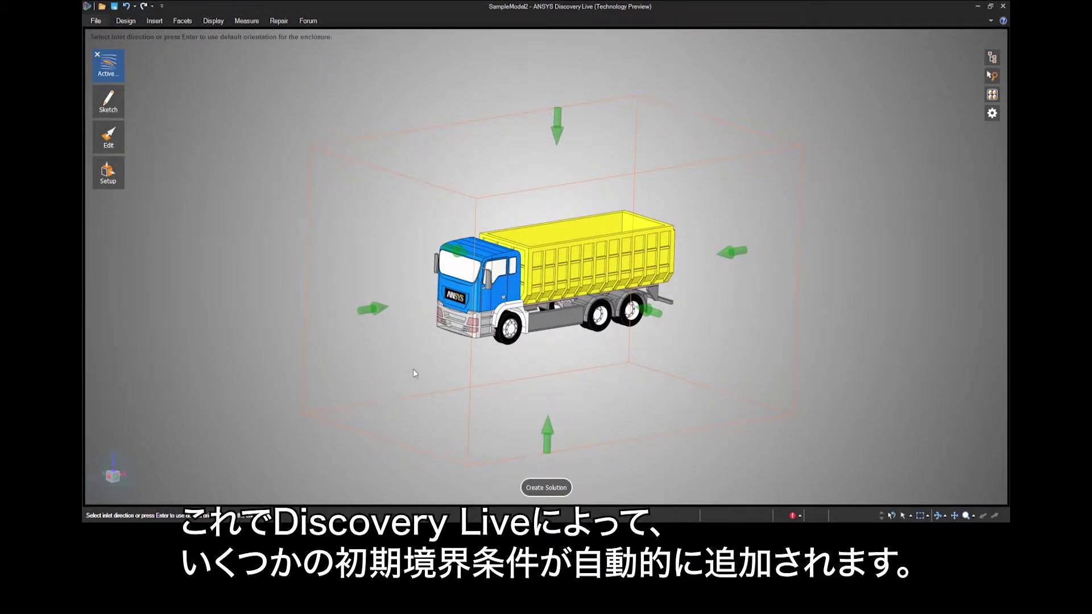
left_click(372, 311)
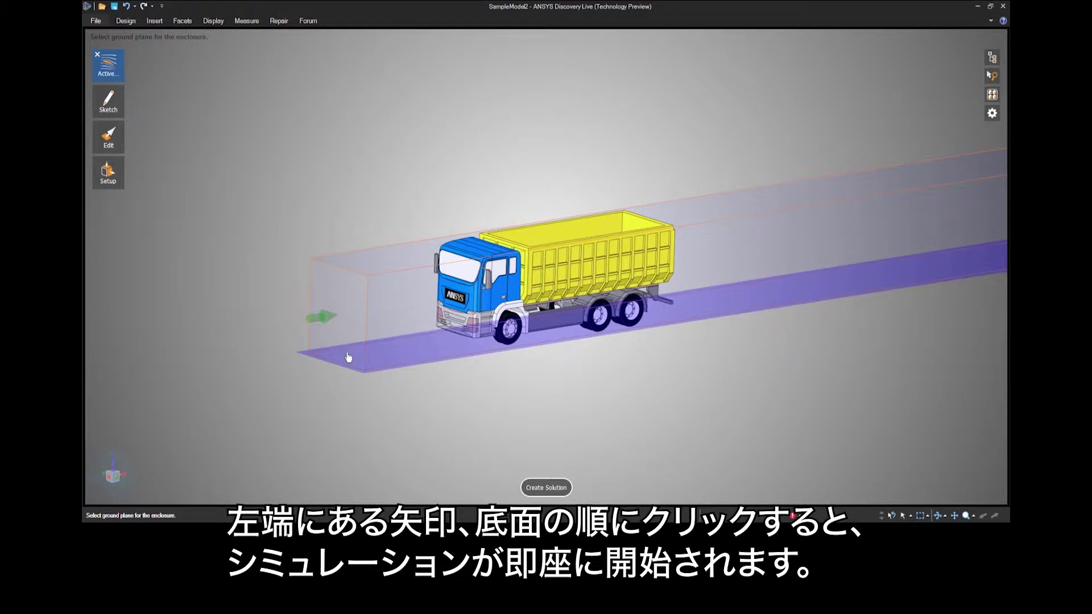
left_click(348, 357)
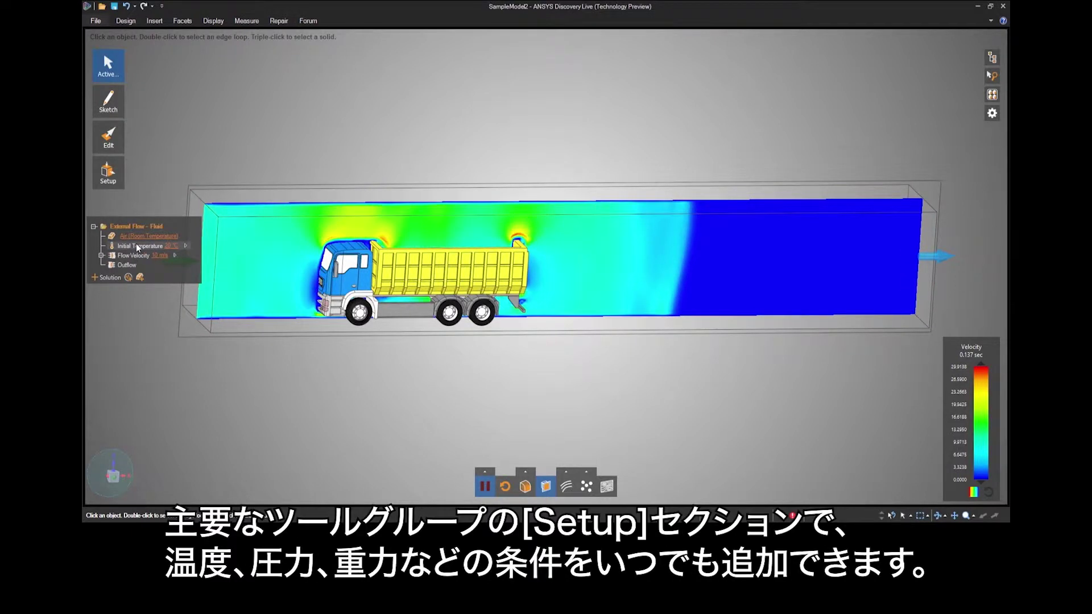
- Check the available result types and compare the full-volume velocity surface with the cut plane display
left_click(108, 172)
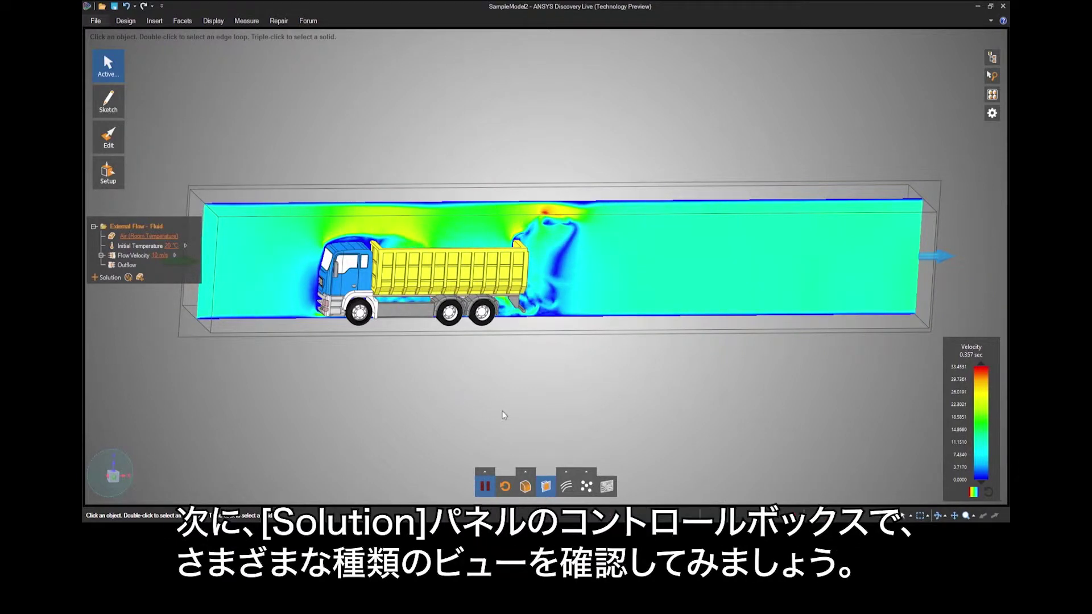
left_click(526, 472)
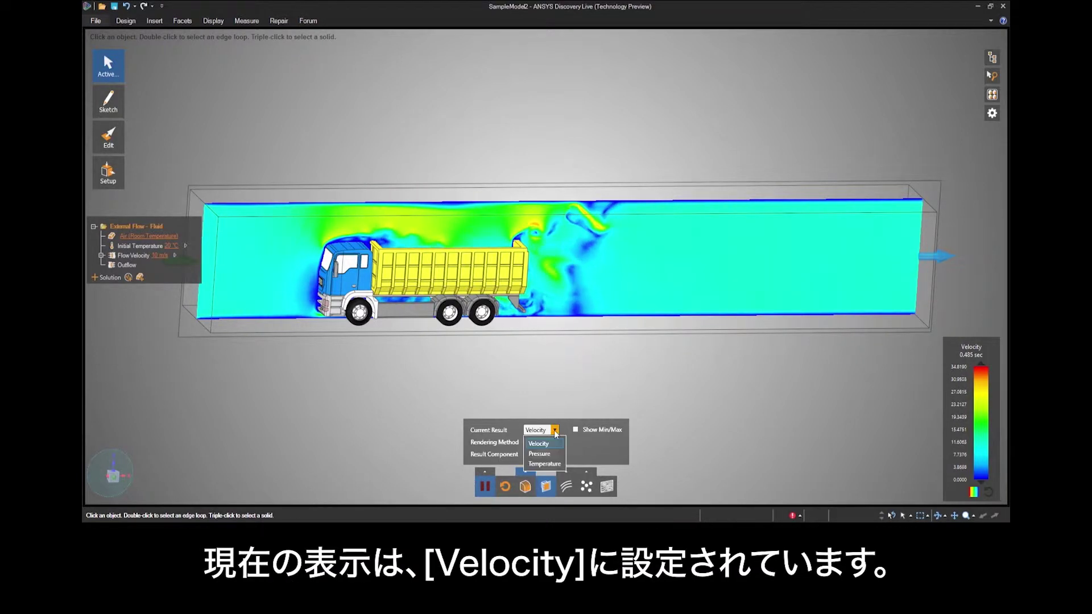
left_click(555, 431)
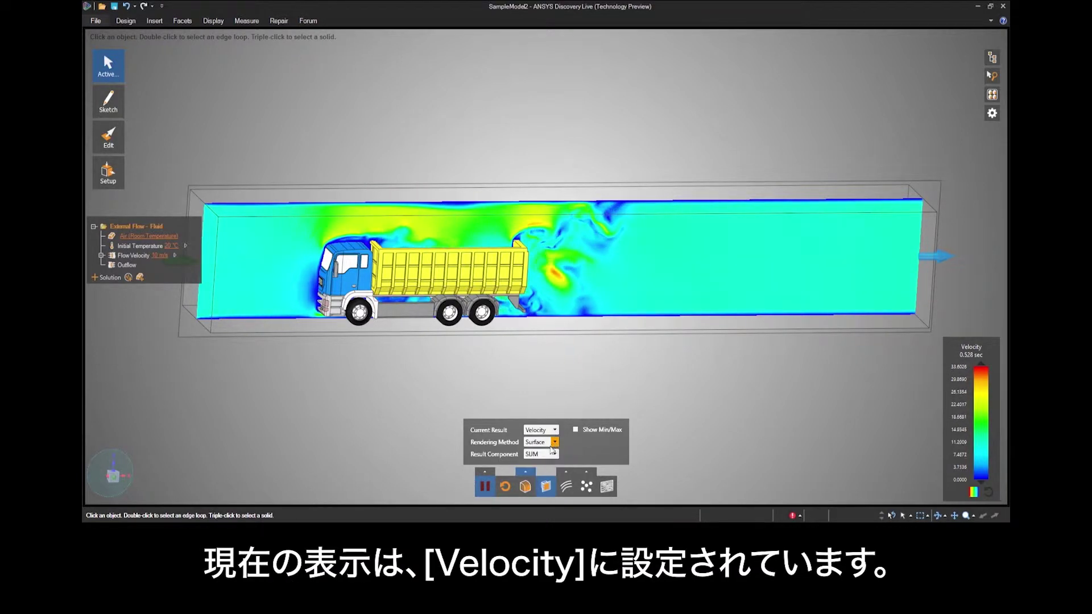
left_click(524, 487)
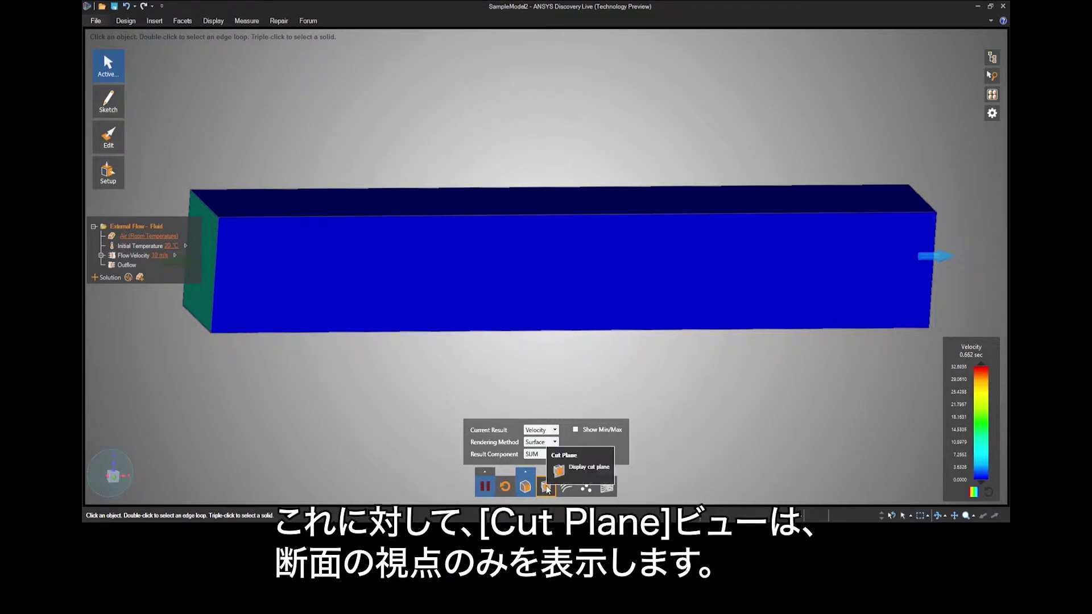
left_click(545, 487)
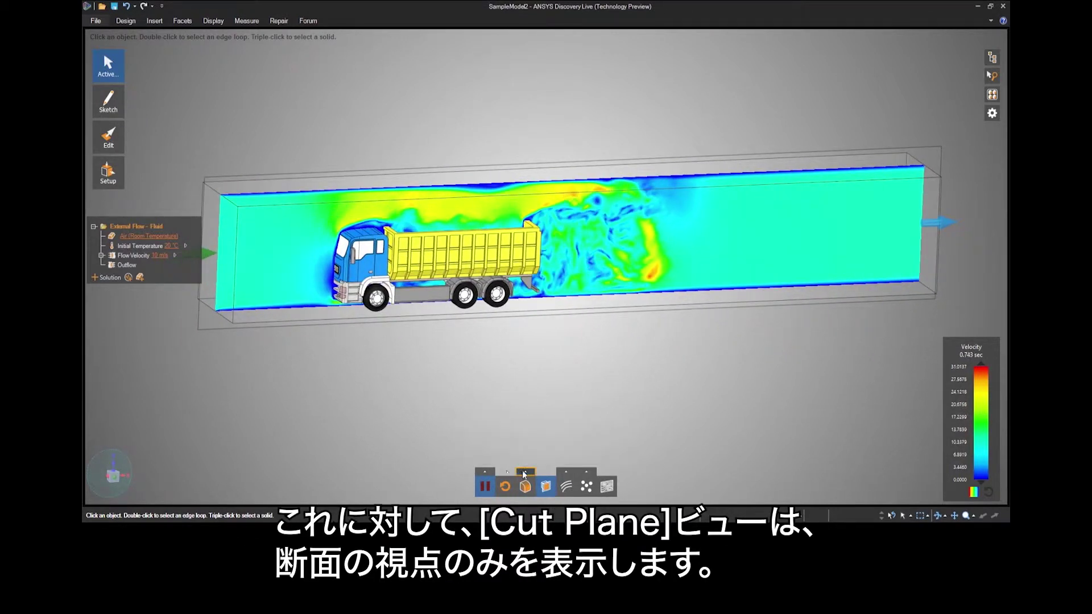
- Pause the simulation, shift the speed–fidelity balance toward speed, and resume solving
left_click(493, 473)
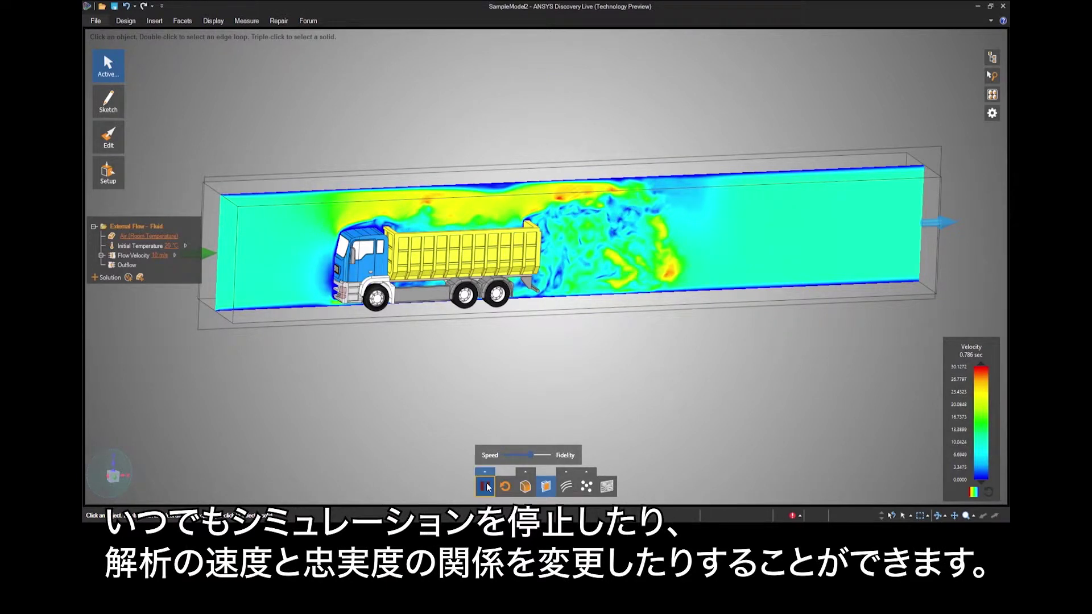
left_click(487, 487)
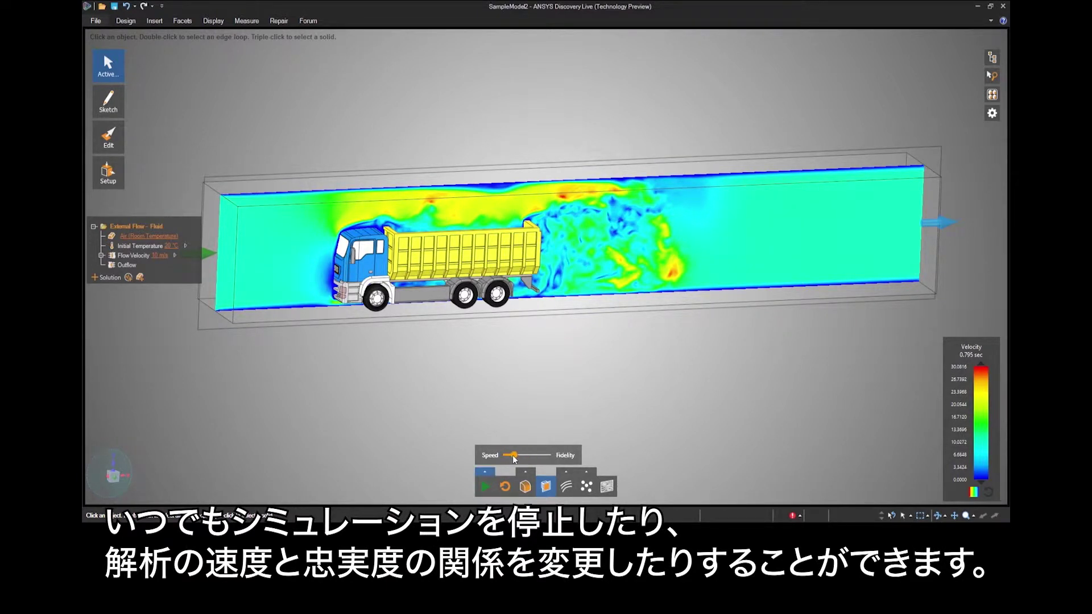
left_click(484, 485)
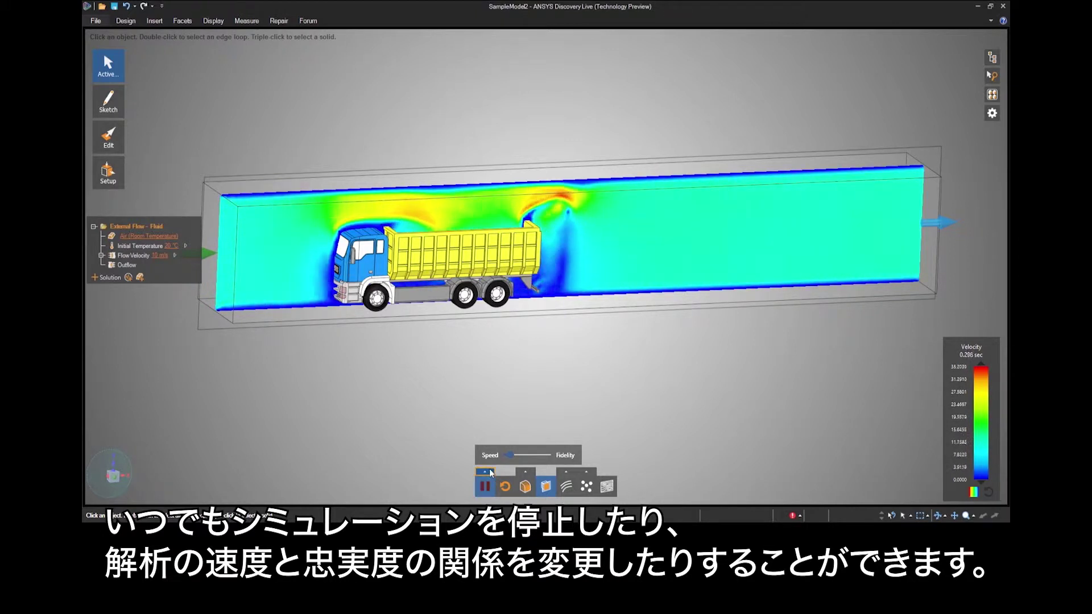
left_click(489, 469)
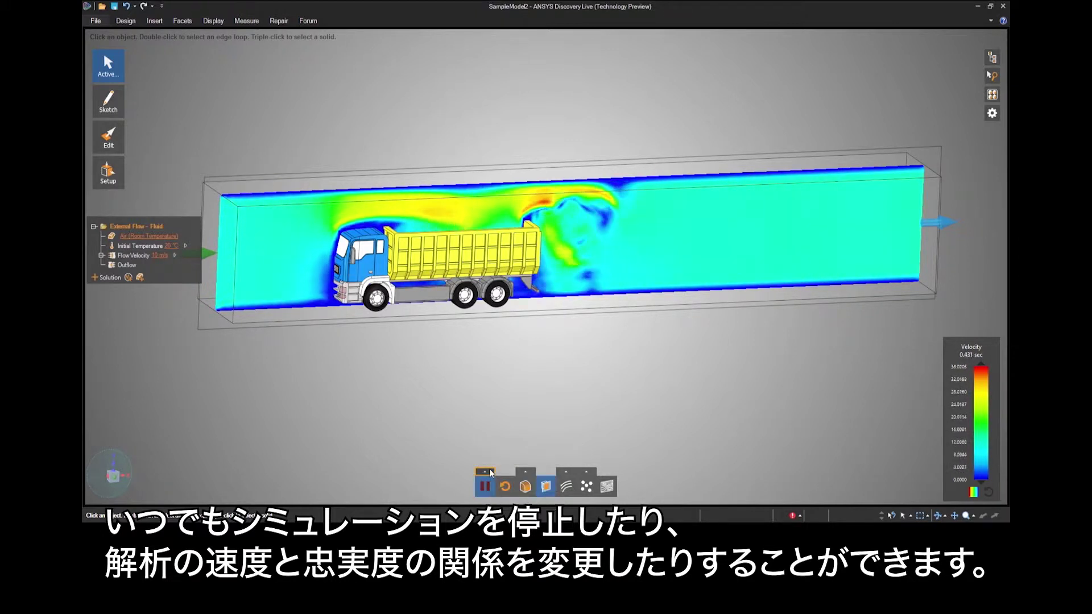
- Show the velocity results over the full volume with Composite rendering and try its bandwidth and center settings
left_click(528, 480)
left_click(527, 474)
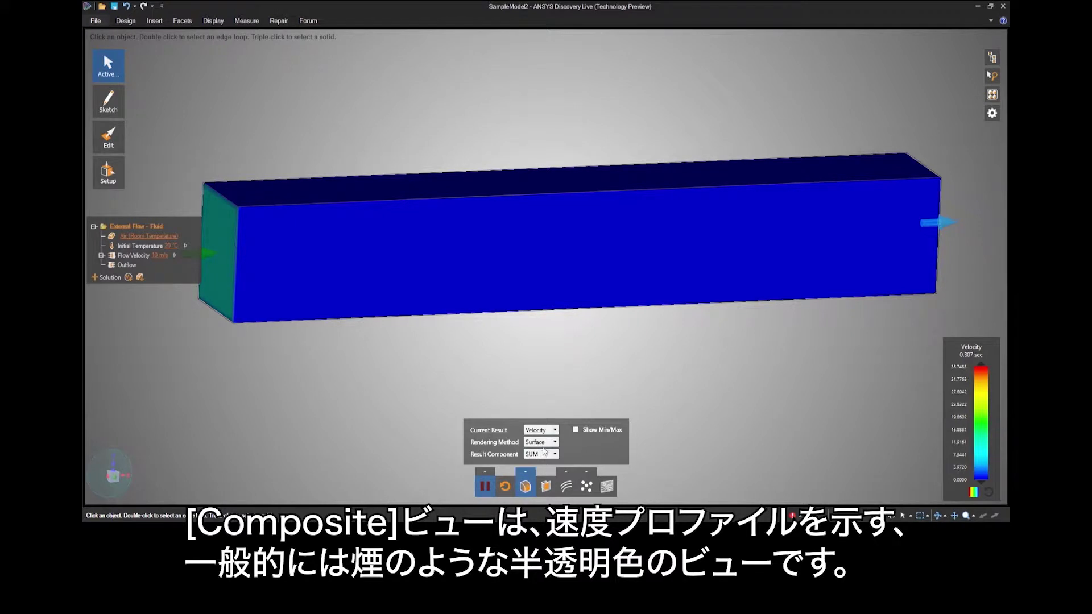
left_click(544, 442)
left_click(543, 467)
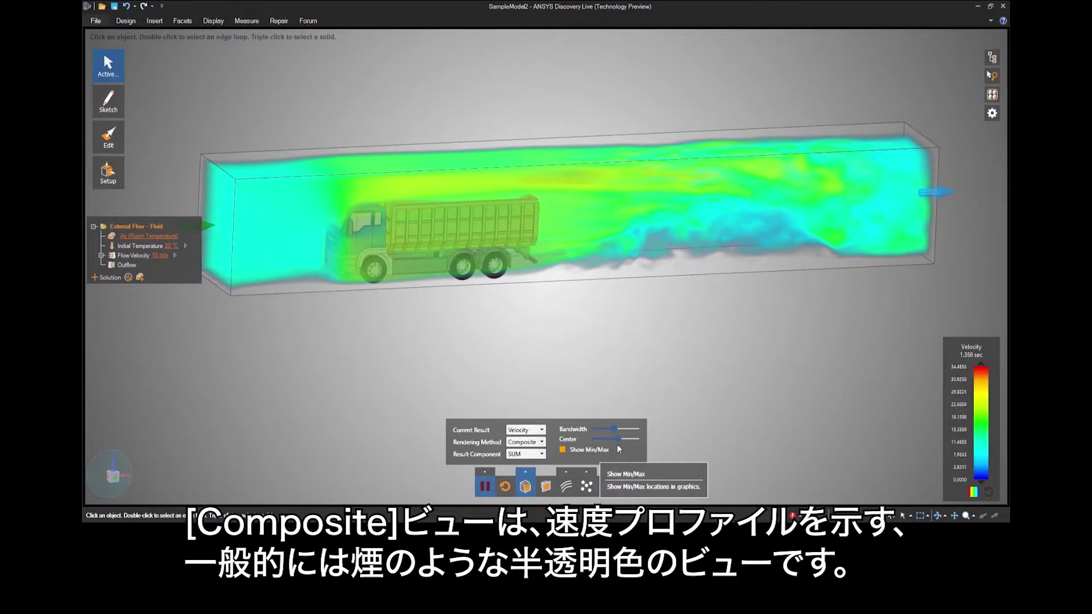
mouse_move(615, 440)
left_mouse_down()
mouse_move(601, 440)
mouse_move(637, 439)
mouse_move(596, 430)
mouse_move(635, 431)
mouse_move(615, 431)
left_mouse_up()
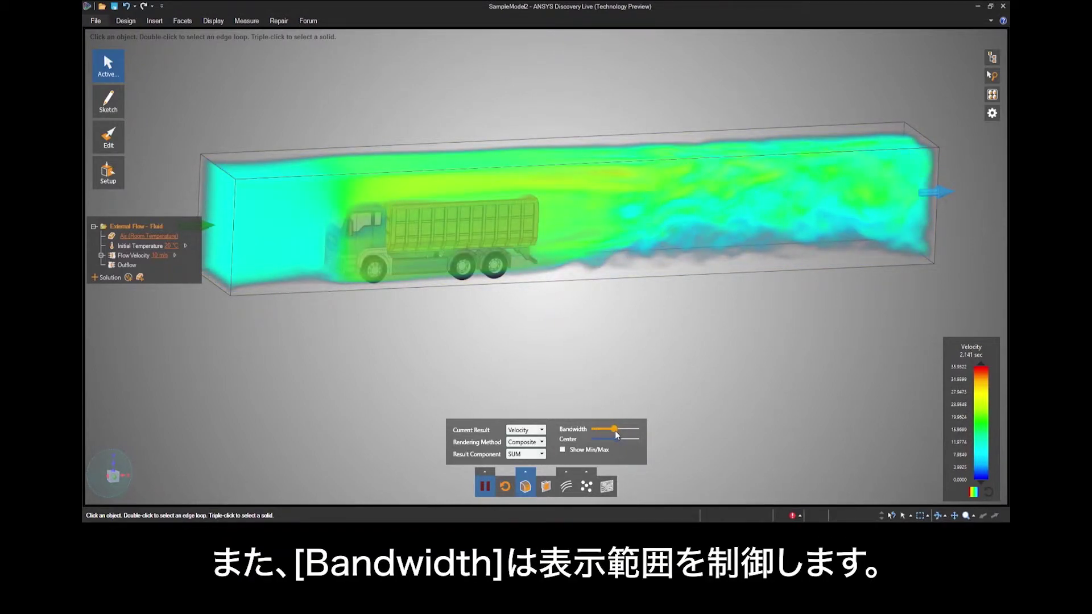
- Render the velocity results as an Iso-Surface and try the isovalue setting
left_click(542, 443)
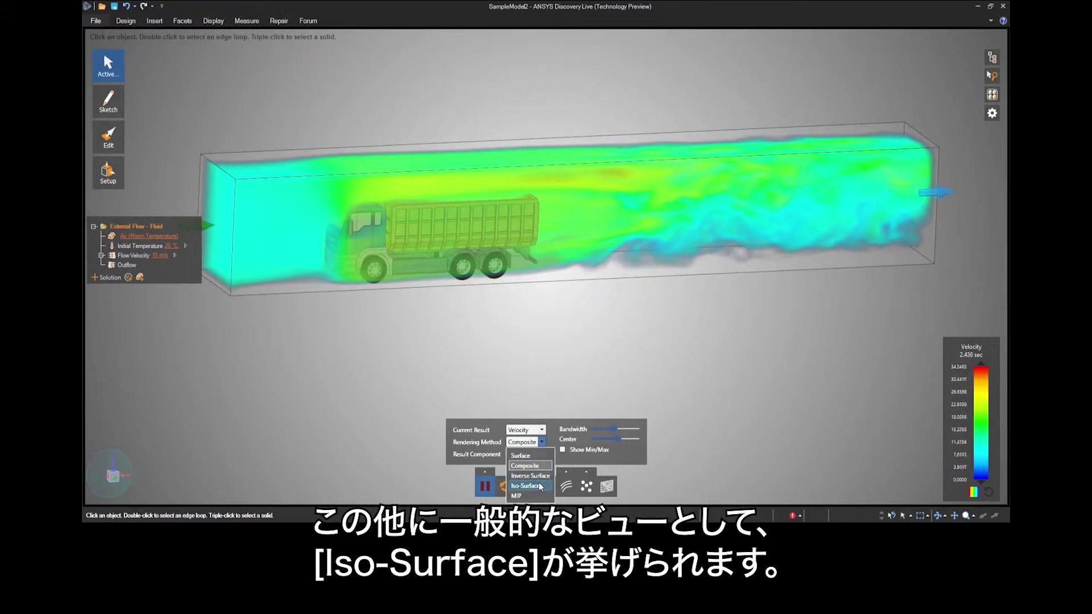
left_click(540, 487)
mouse_move(607, 434)
left_mouse_down()
mouse_move(594, 433)
mouse_move(630, 434)
mouse_move(608, 435)
left_mouse_up()
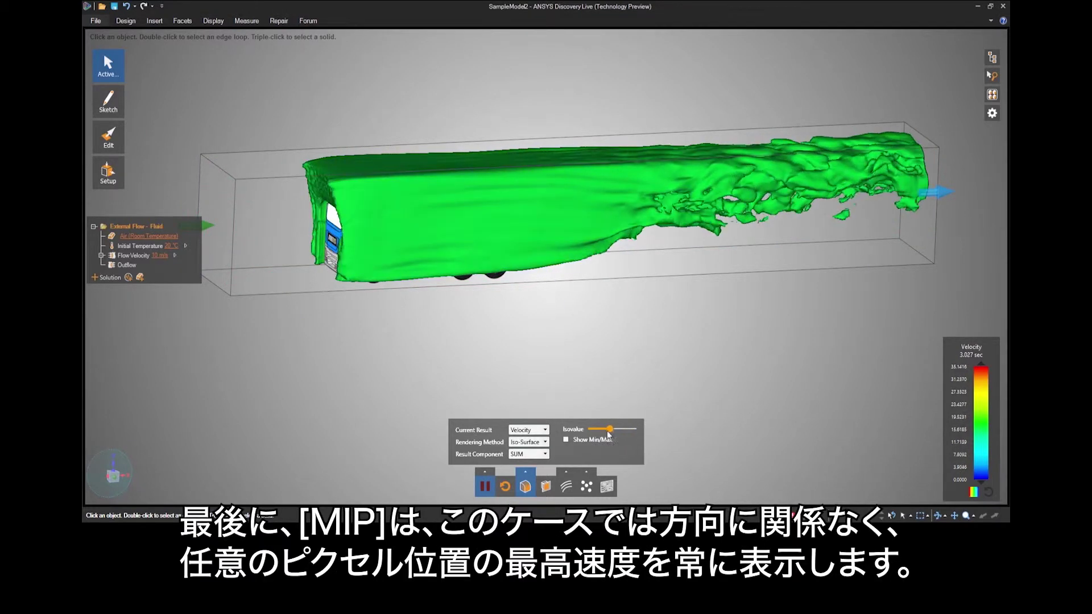
- Render the velocity results with the MIP method and inspect the flow volume from another angle
left_click(544, 442)
left_click(540, 496)
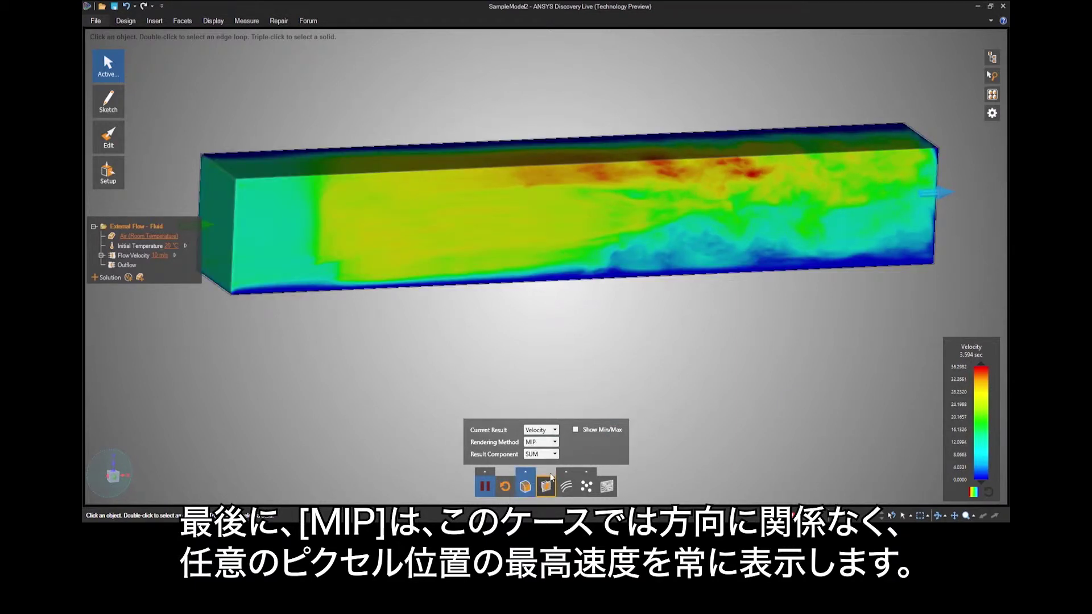
middle_click_drag(869, 431, 868, 431)
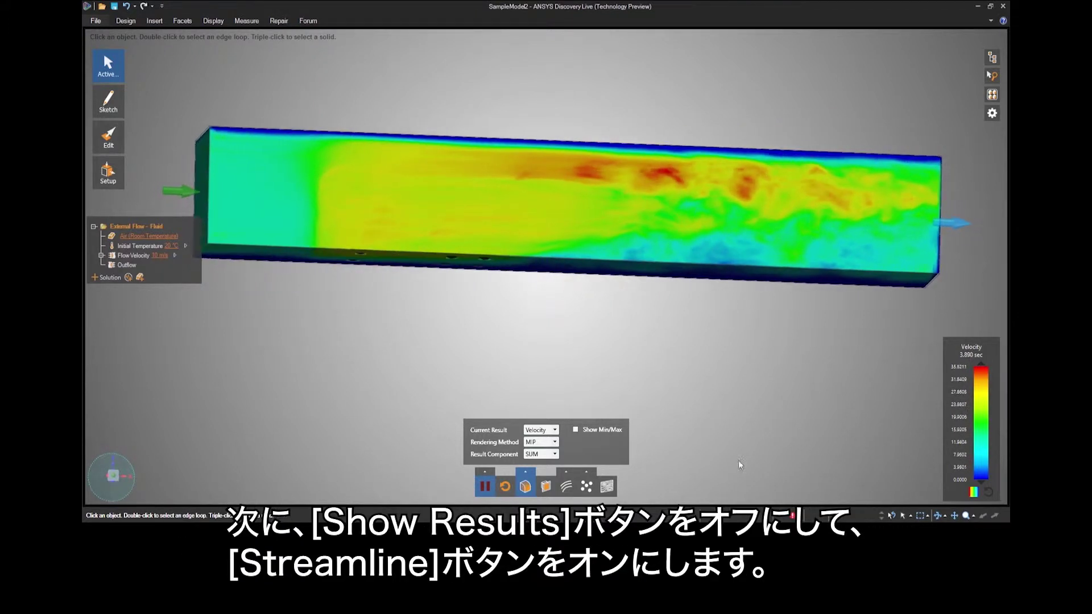
- Replace the volume results with streamlines, then reposition and resize their source at the inlet so they flow over the truck's cab
left_click(527, 488)
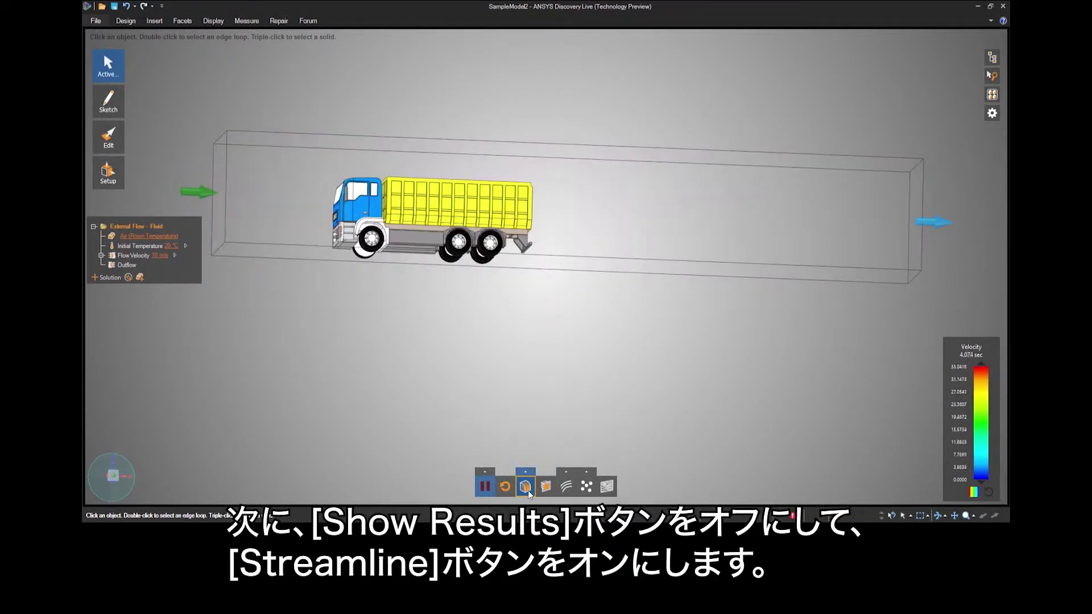
left_click(564, 487)
middle_click_drag(476, 318, 435, 303)
left_click_drag(438, 306, 410, 297)
left_click_drag(406, 257, 406, 306)
middle_click_drag(499, 385, 481, 384)
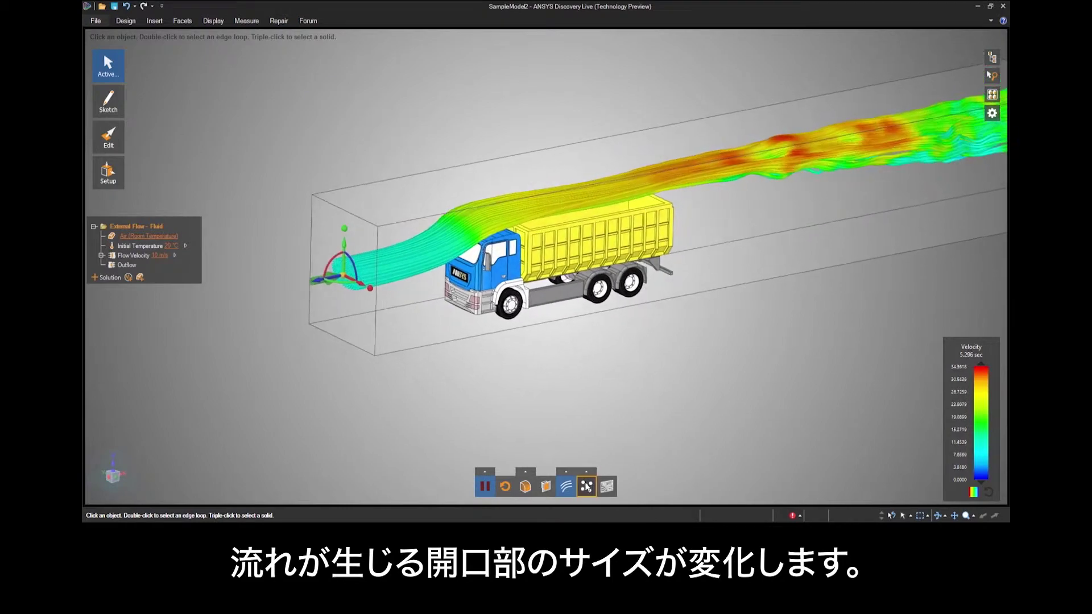
- Add particles to the flow display and increase their size and Delta T
left_click(586, 486)
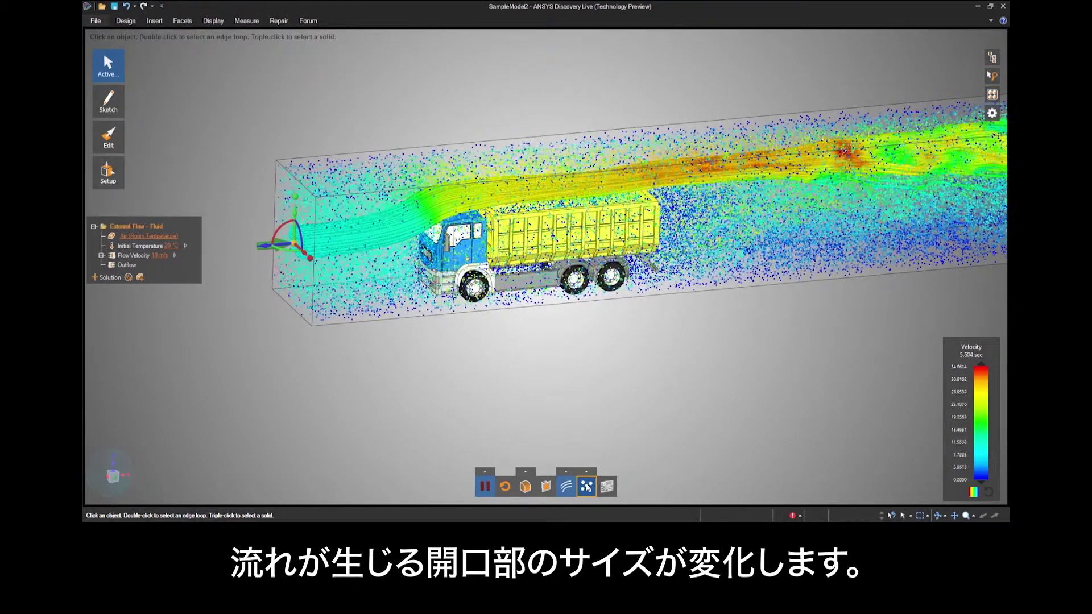
left_click(587, 472)
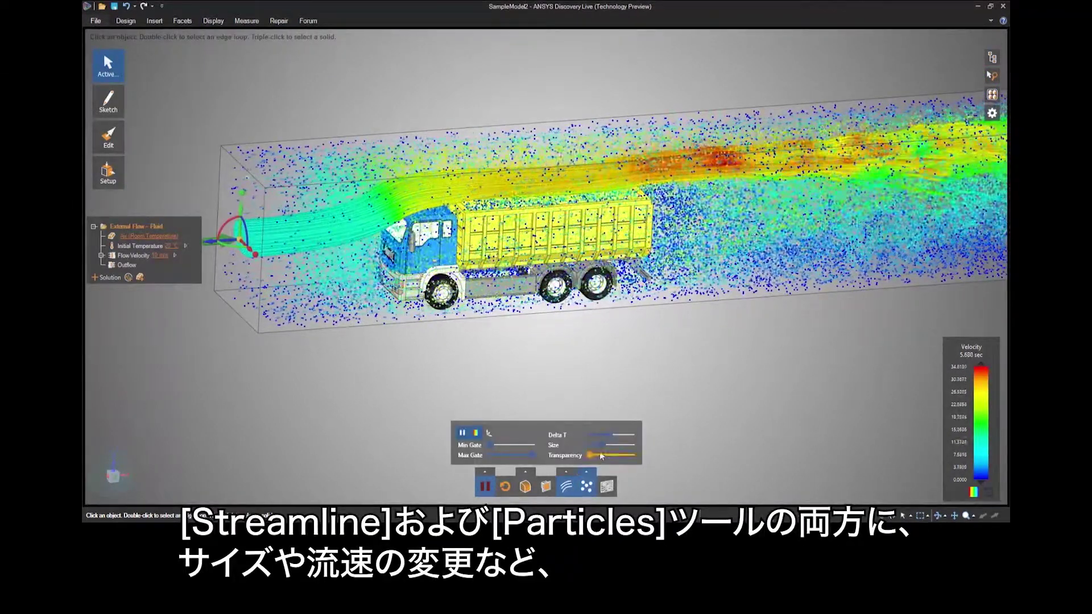
left_click_drag(606, 446, 609, 445)
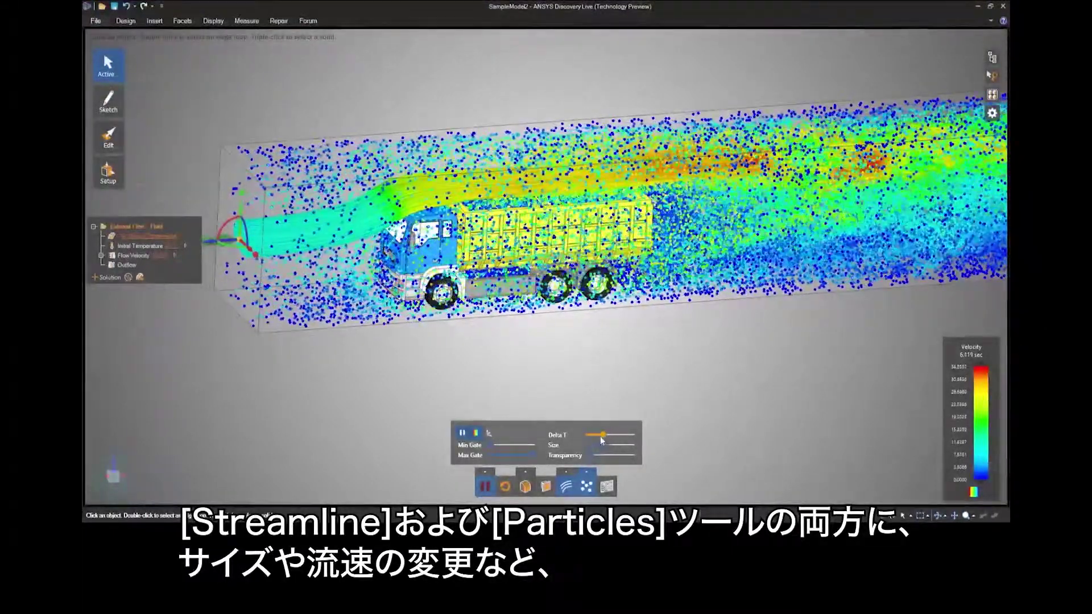
left_click_drag(609, 439, 624, 443)
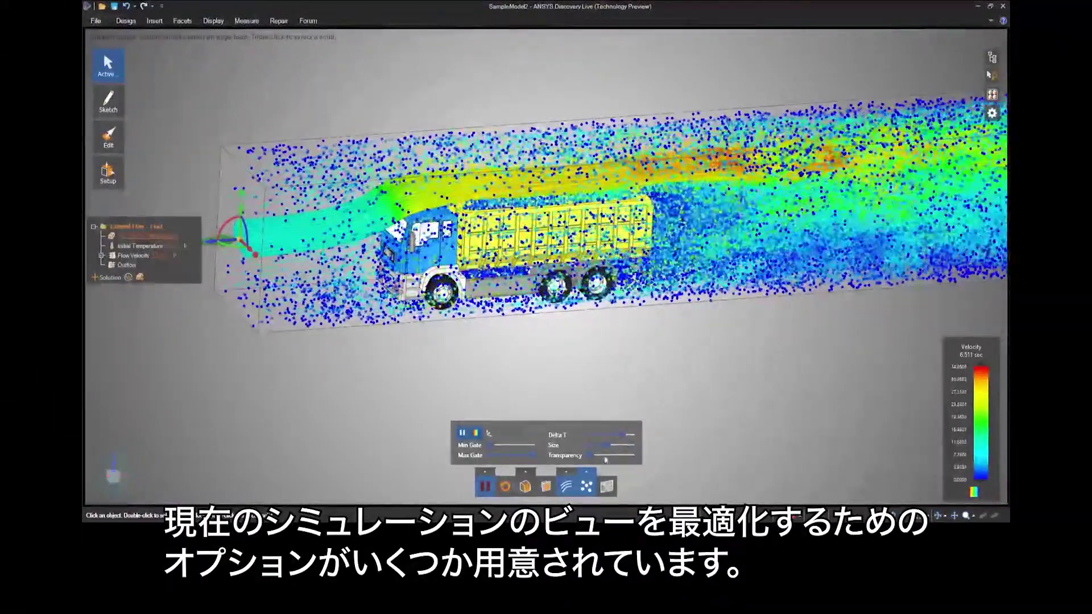
- Adjust the streamline width, then hide the particles and streamlines
left_click(565, 472)
left_click_drag(512, 459, 495, 459)
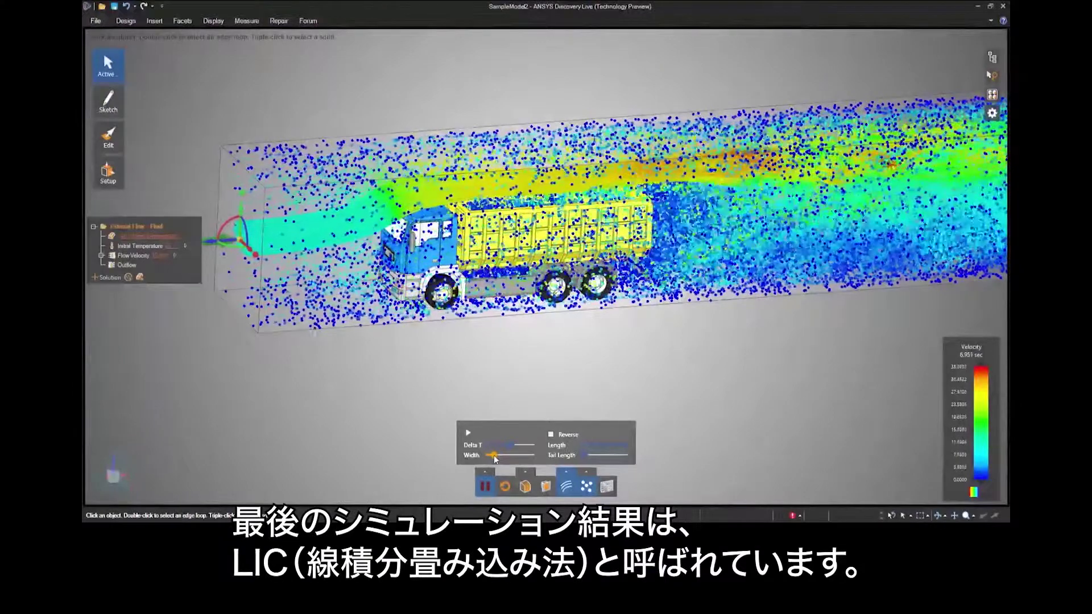
left_click(587, 486)
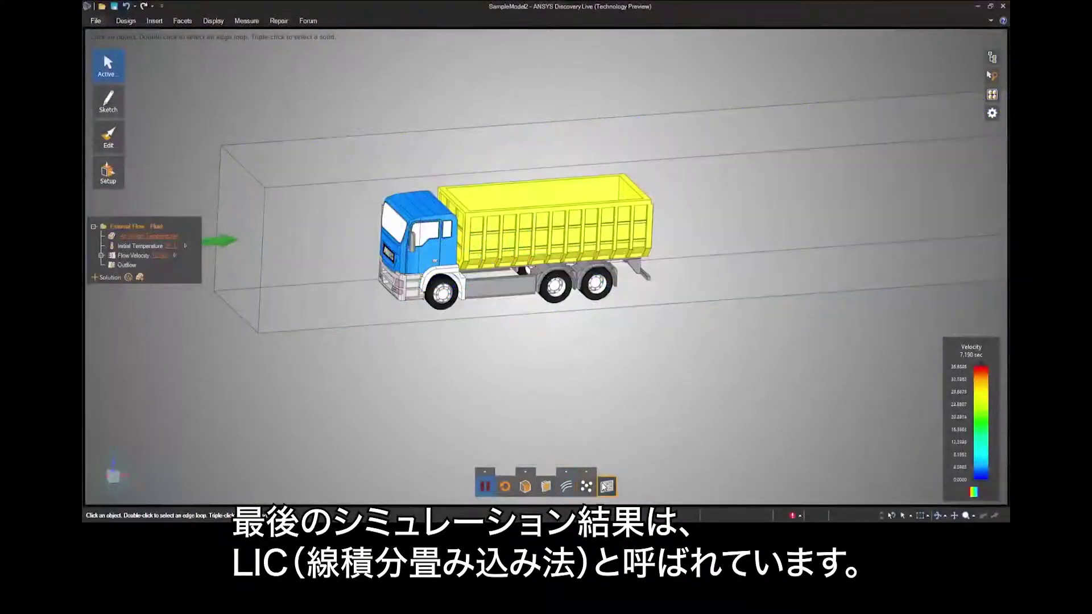
- Display the velocity results as LIC on a section plane and turn that plane crosswise behind the truck
left_click(605, 486)
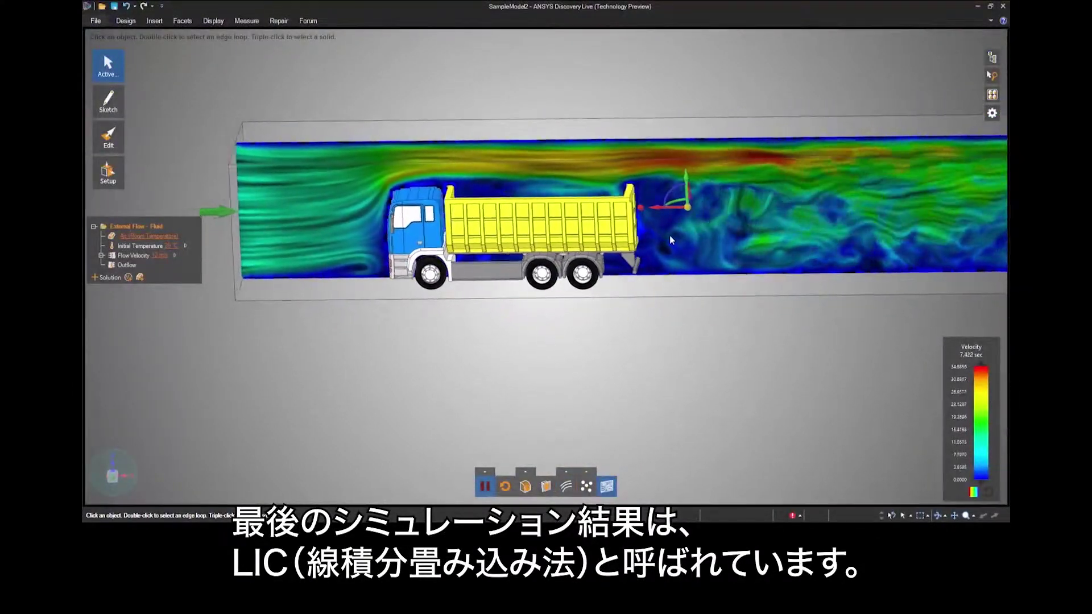
middle_click_drag(670, 236, 683, 200)
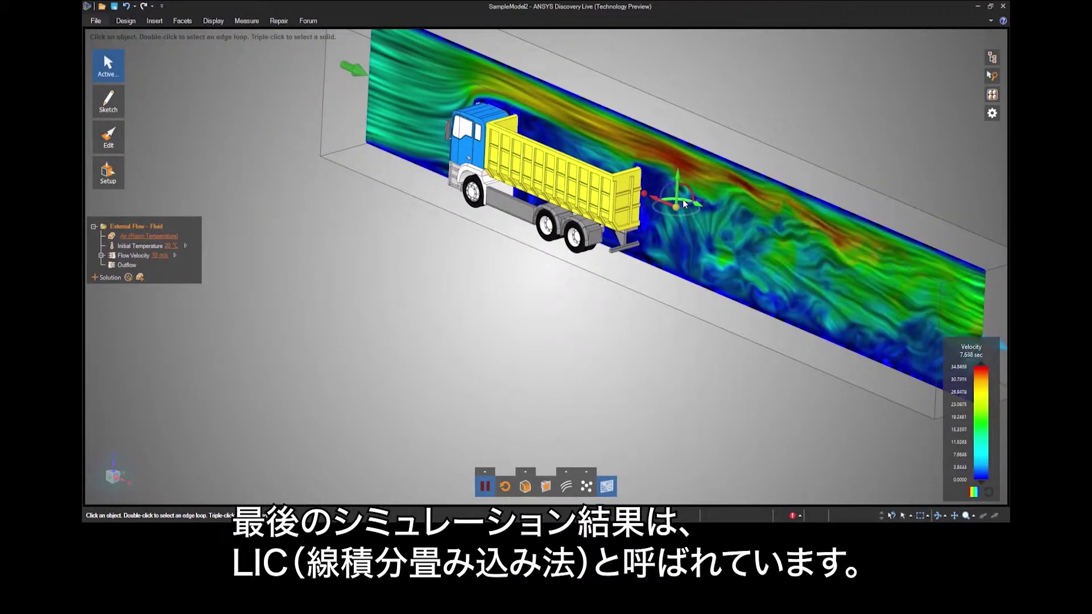
left_click(683, 200)
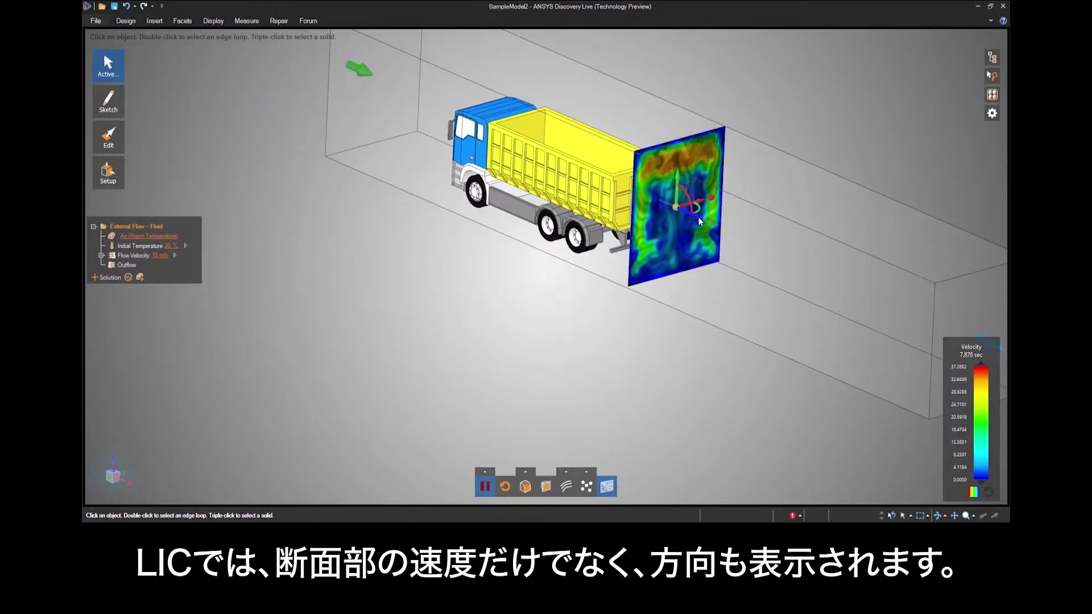
- Sweep the crosswise LIC plane forward along the truck to the dump bed and back behind the tailgate
left_click_drag(698, 217, 583, 178)
middle_click_drag(583, 178, 594, 192)
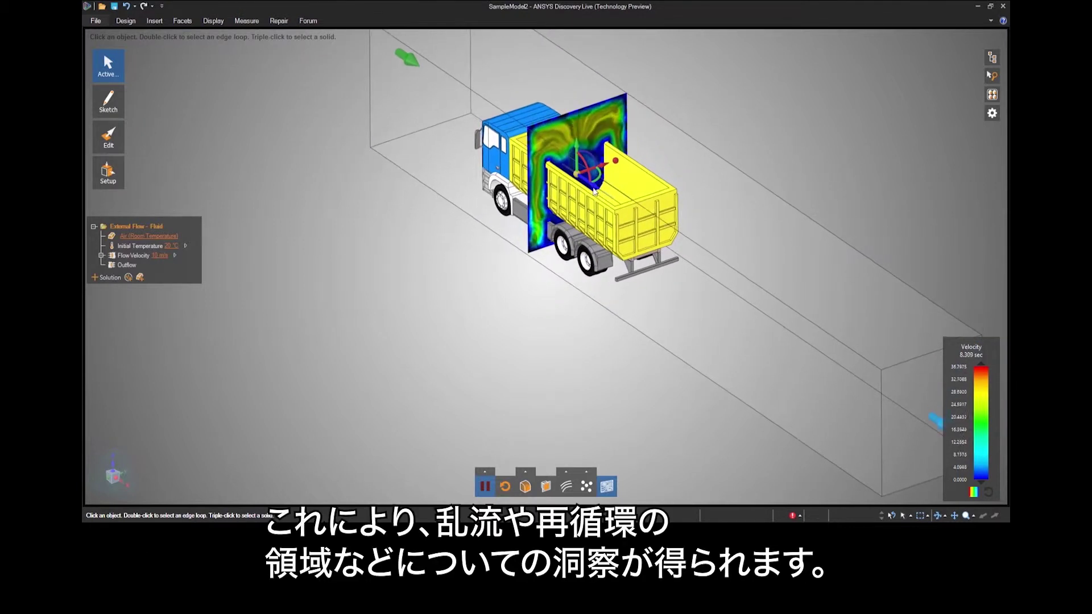
left_click_drag(595, 190, 696, 248)
middle_click_drag(695, 245, 696, 245)
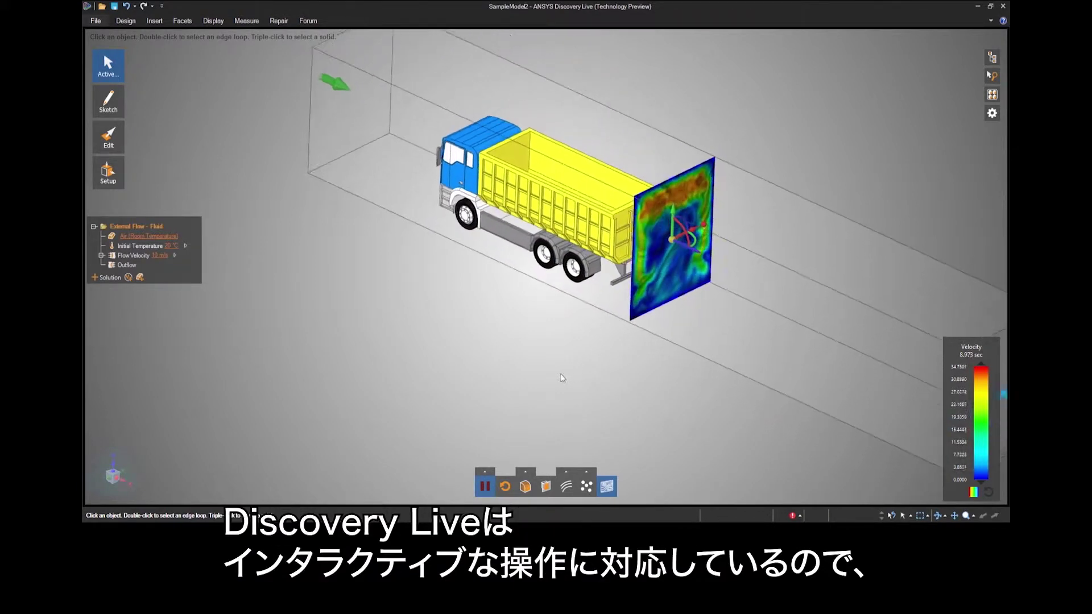
- Show the full velocity volume, replace it with a cutaway that exposes the truck, and hide the LIC result
left_click(525, 486)
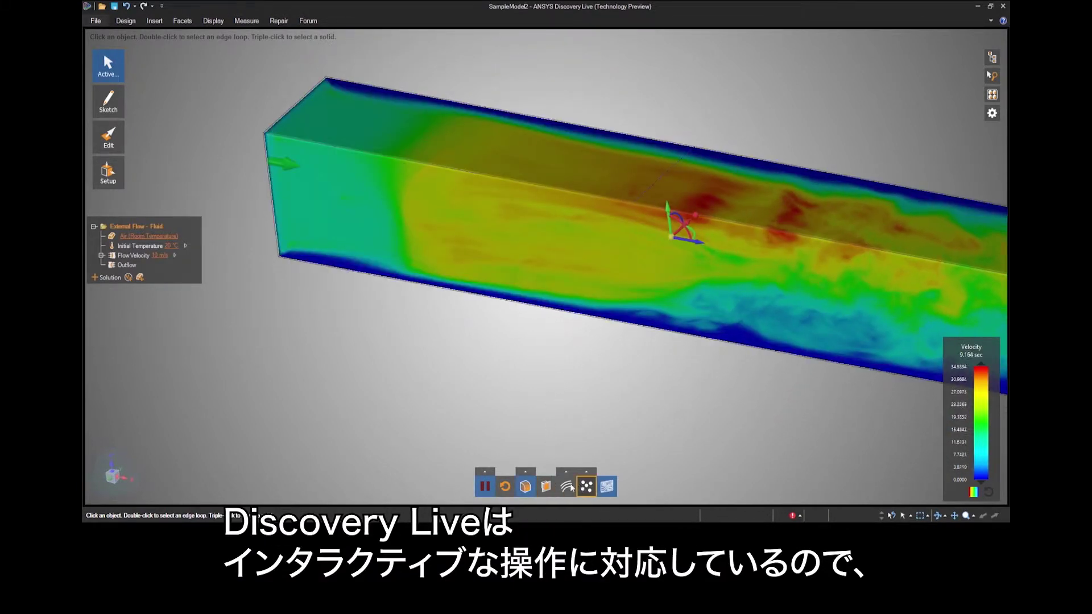
left_click(546, 487)
left_click(604, 486)
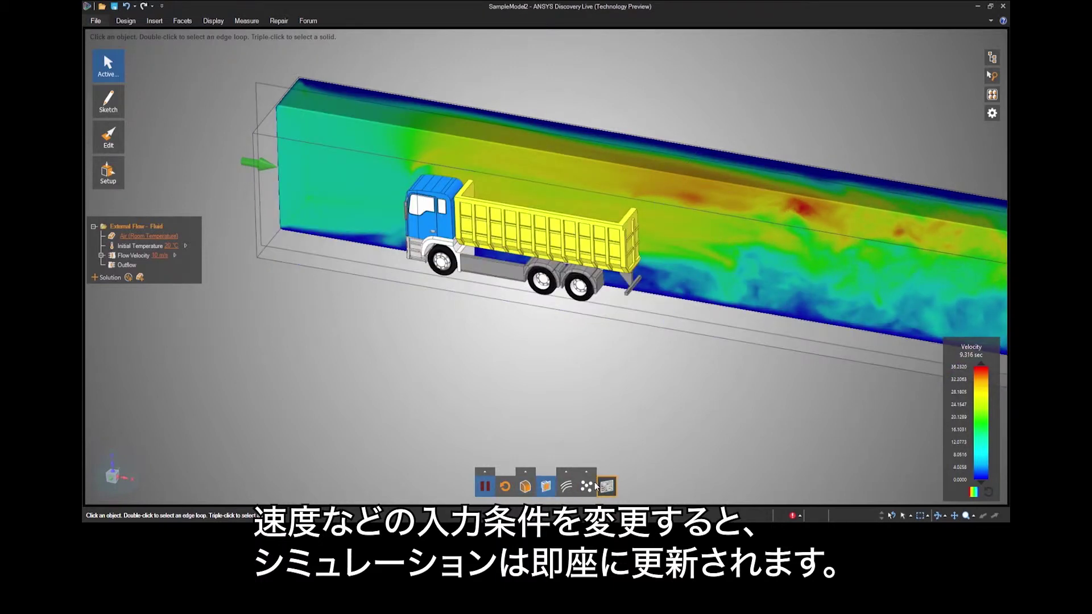
- Set the inlet flow velocity to 30 m/s and view the updated flow from the truck's side
left_click(159, 256)
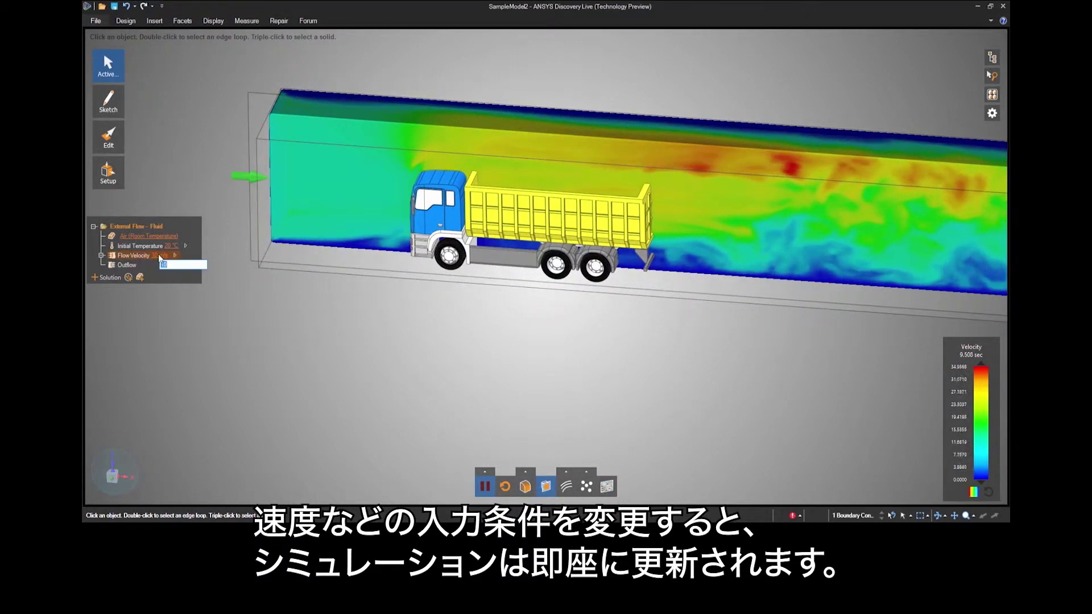
type("30")
key("Return")
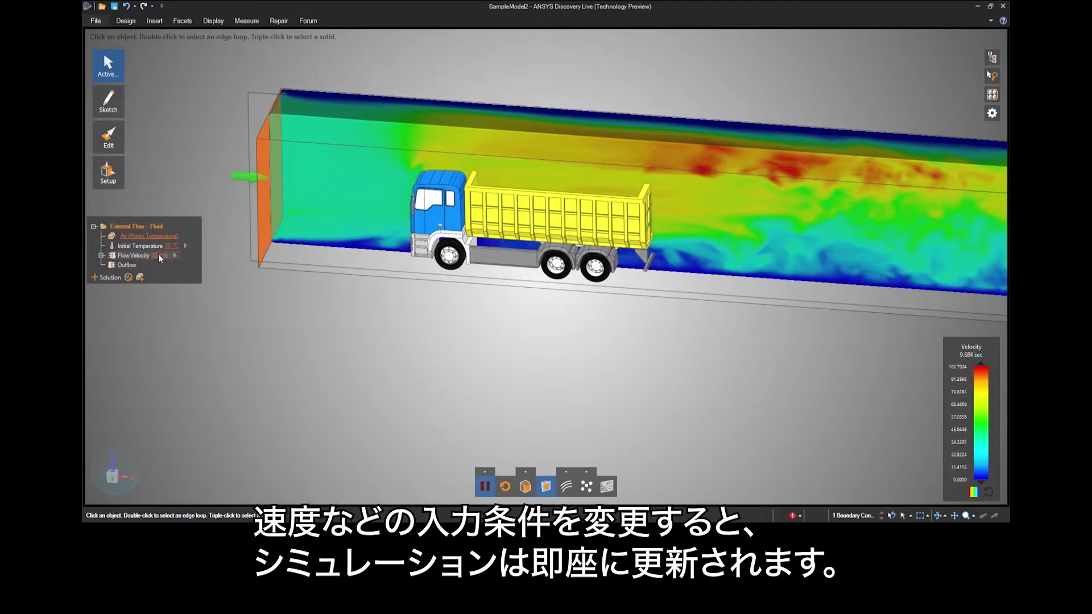
middle_click_drag(417, 326, 444, 333)
left_click(443, 333)
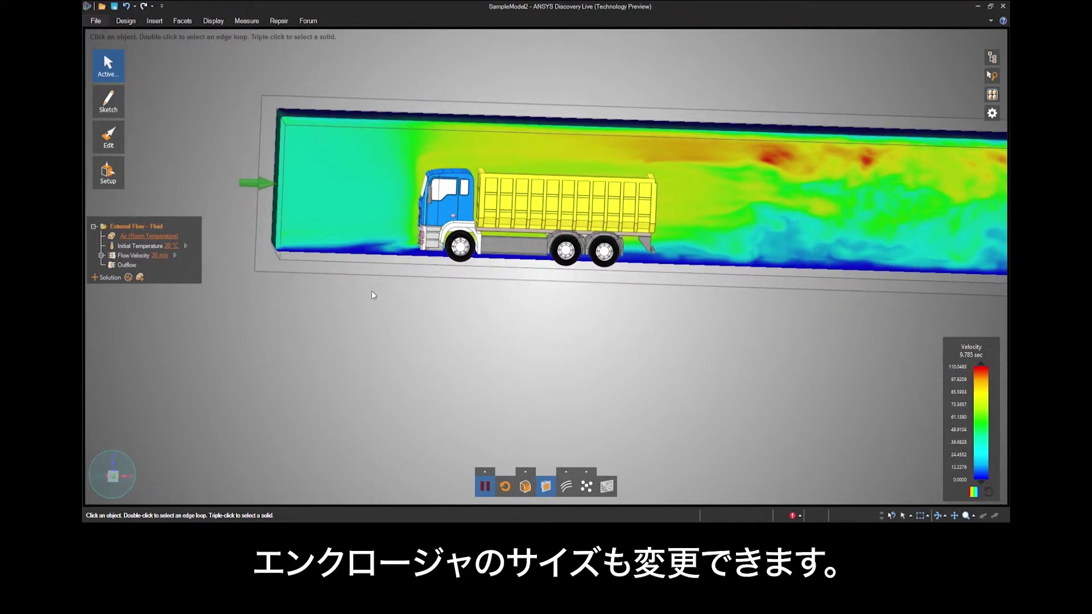
- Allow enclosure selection and use Pull to lower the enclosure's top face by about 870 mm
right_click(344, 93)
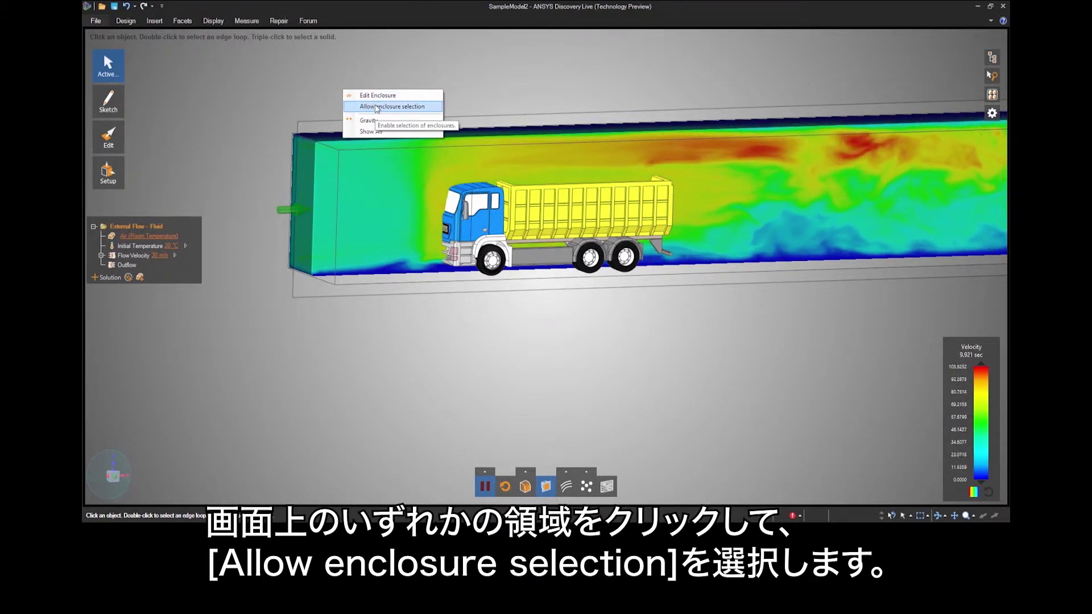
left_click(386, 107)
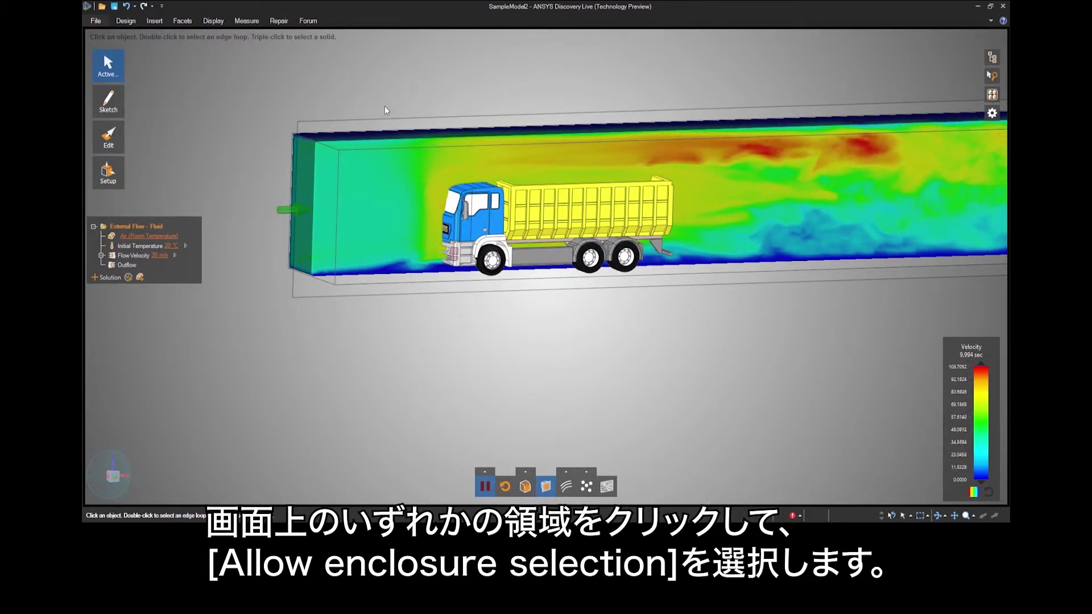
left_click(125, 21)
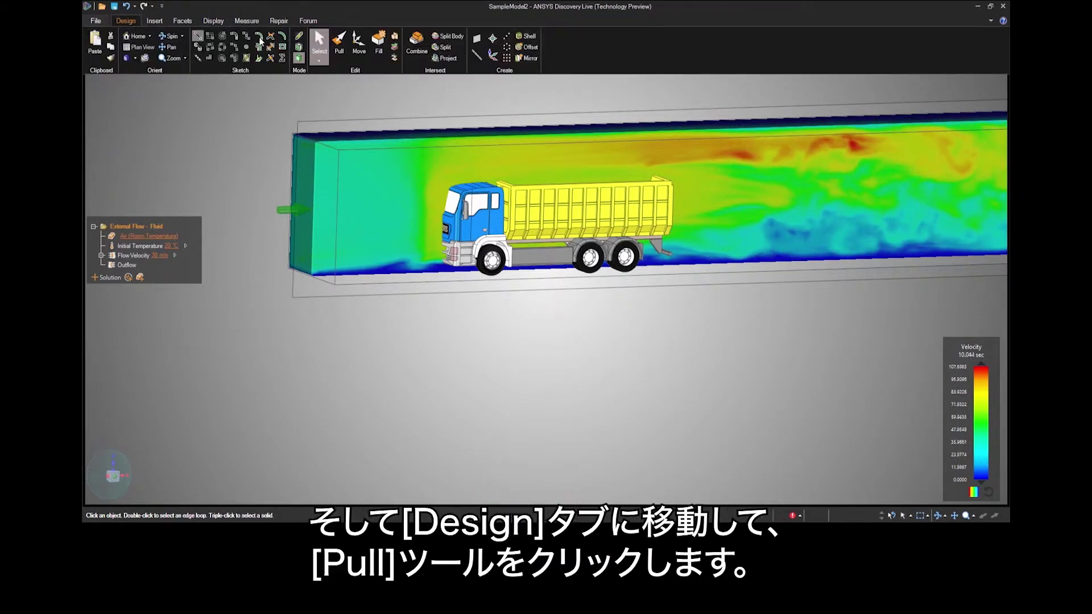
left_click(336, 47)
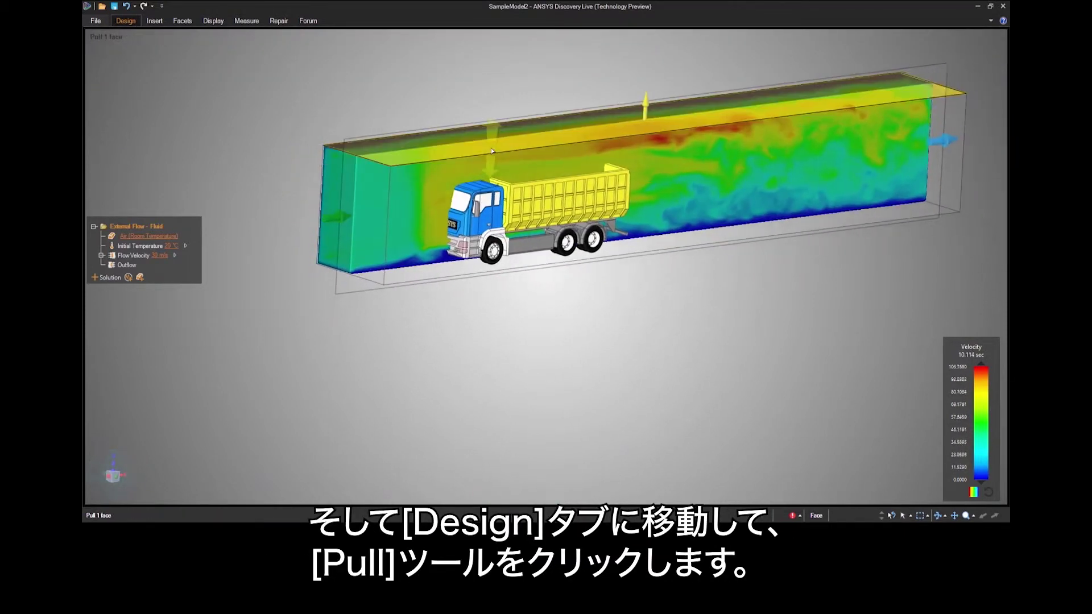
left_click_drag(491, 152, 483, 171)
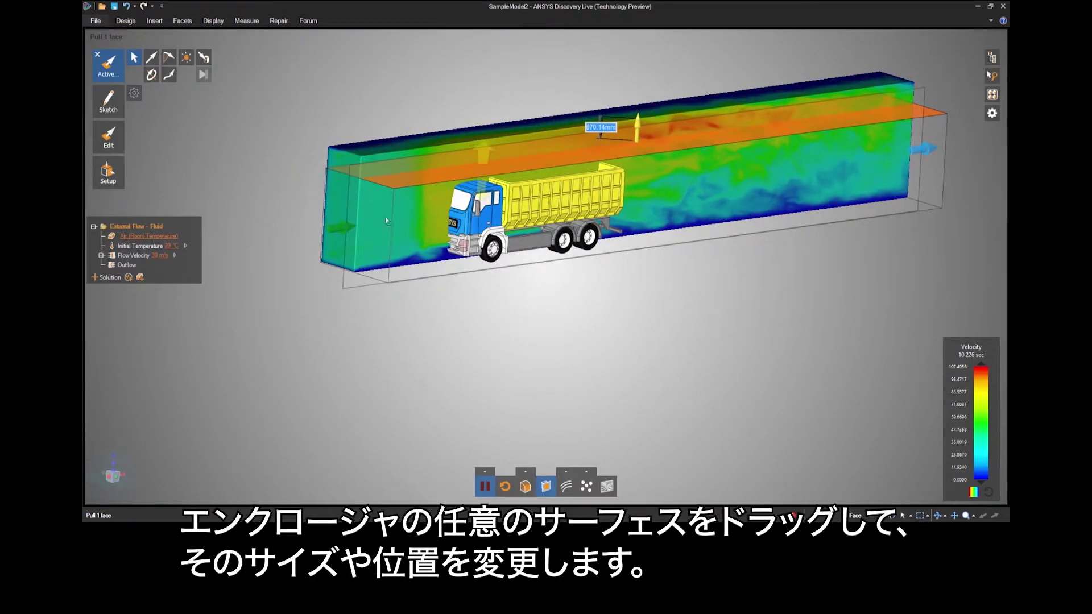
- Pull the enclosure's inlet face closer to the cab and its outlet face in to just behind the cab
left_click_drag(383, 217, 464, 216)
left_click(941, 133)
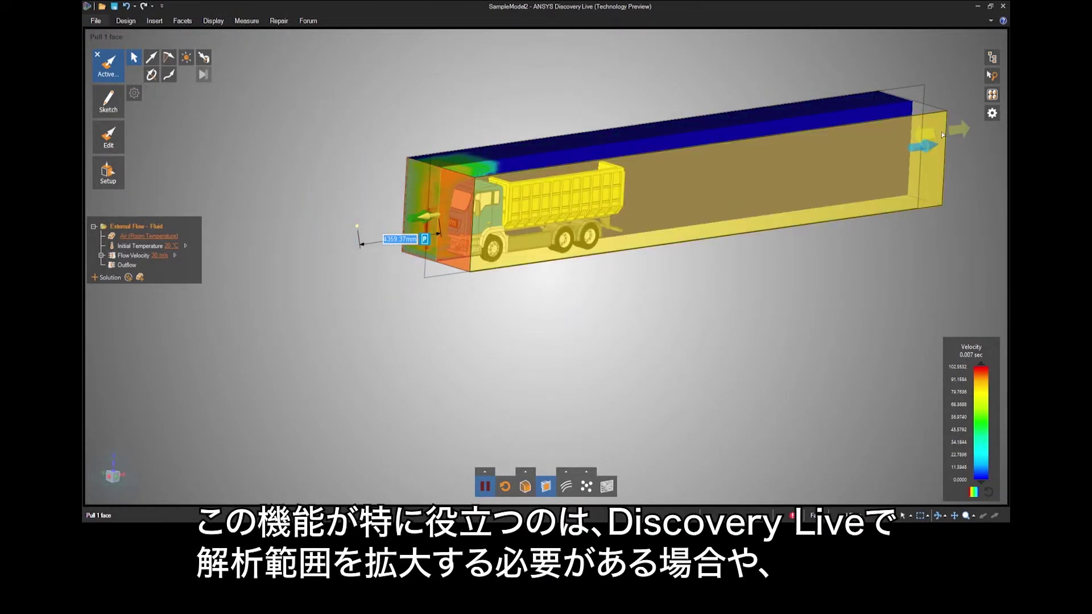
left_click_drag(942, 135, 557, 293)
scroll(449, 199, "up", 5)
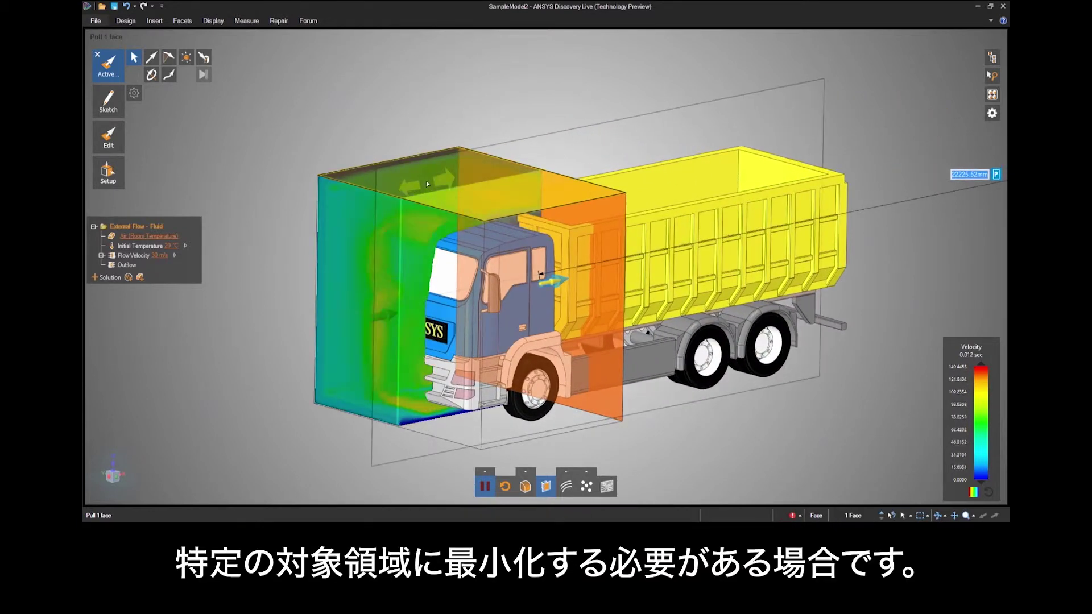
left_click(426, 179)
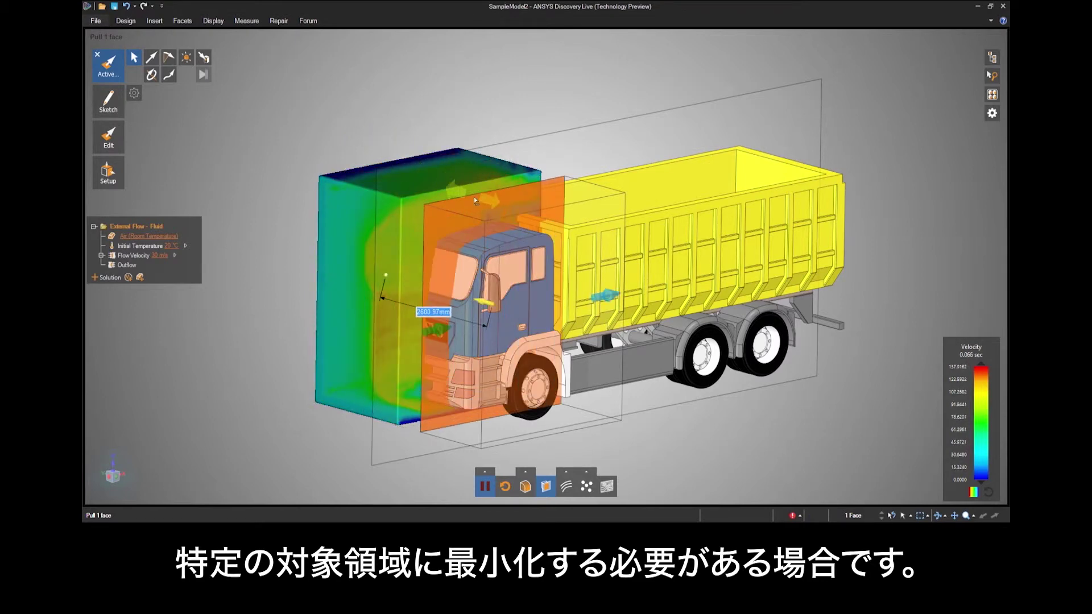